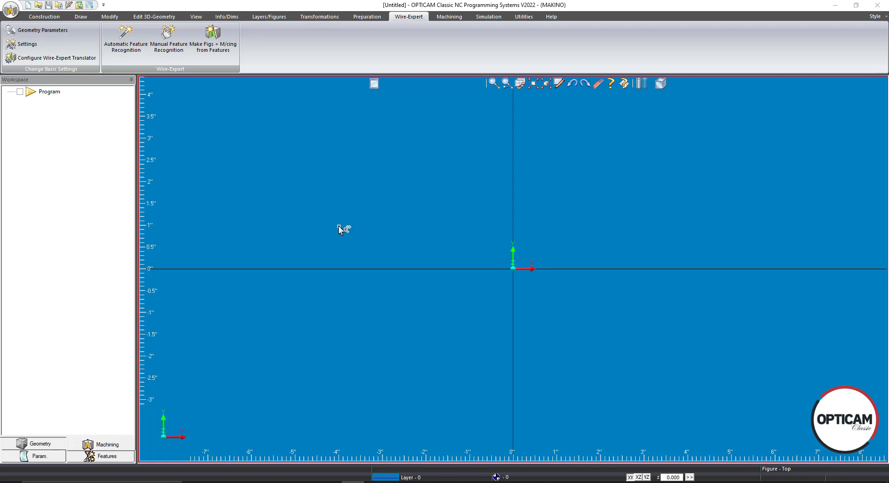
Step: Import the CAD file Solid.x_t from the OpticamSolidX_t folder and close the data exchange log
left_click(15, 18)
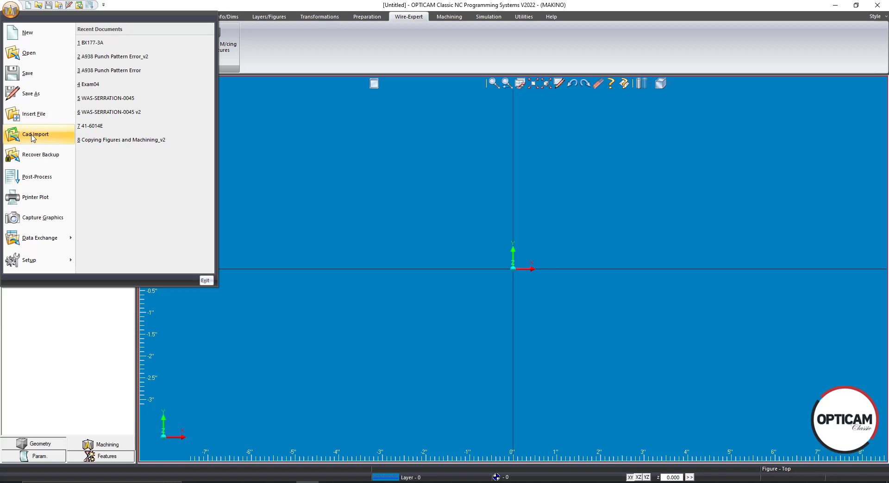
left_click(33, 138)
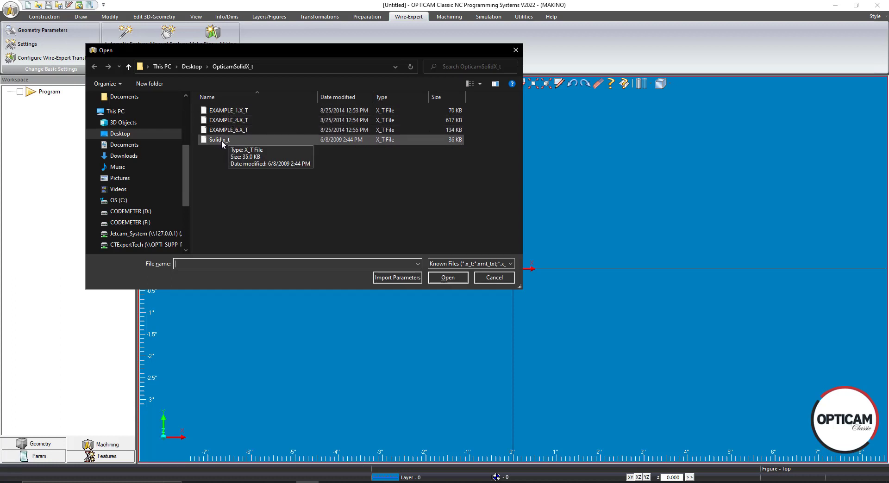
left_click(221, 141)
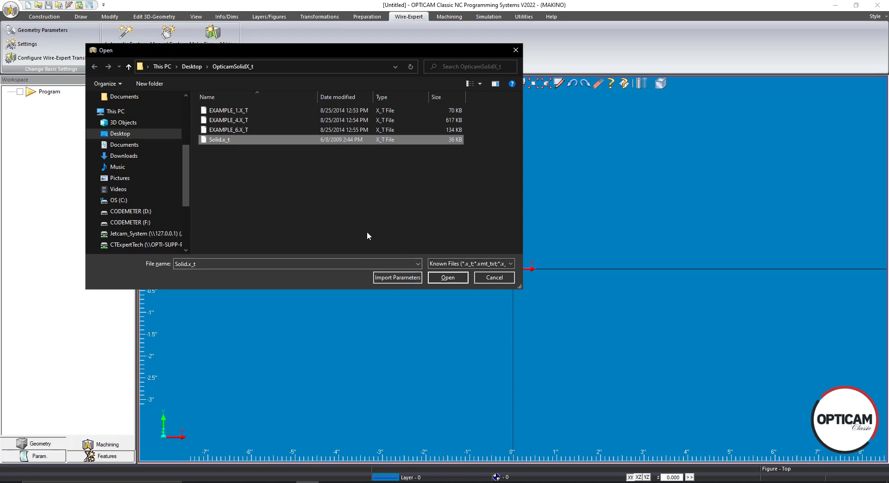
left_click(440, 278)
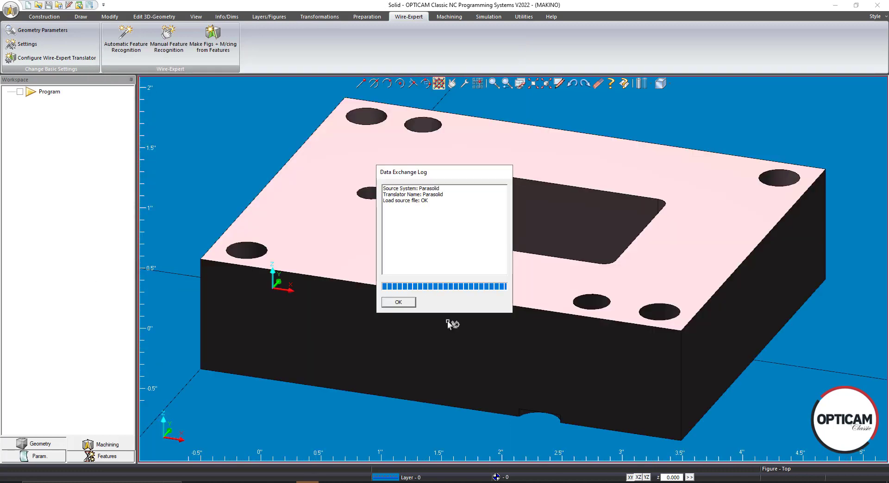
left_click(398, 302)
scroll(495, 324, "down", 2)
middle_click_drag(494, 324, 477, 311)
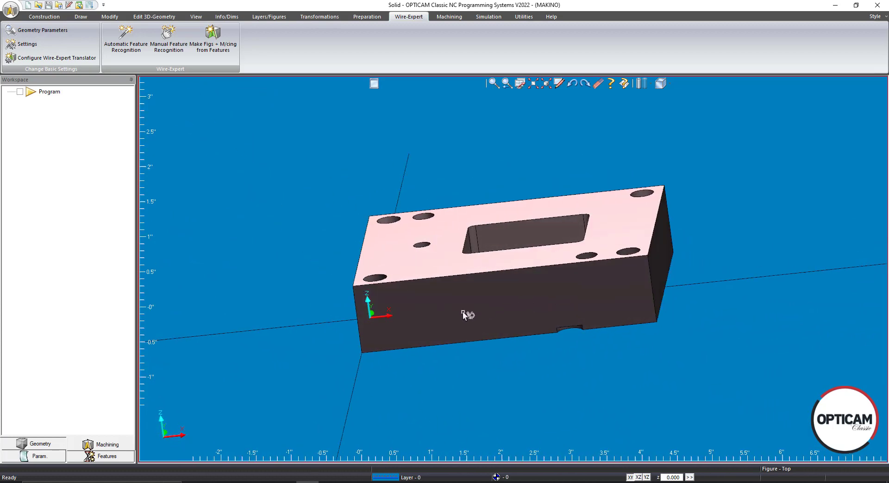
middle_click_drag(502, 304, 469, 320)
middle_click_drag(410, 287, 487, 299)
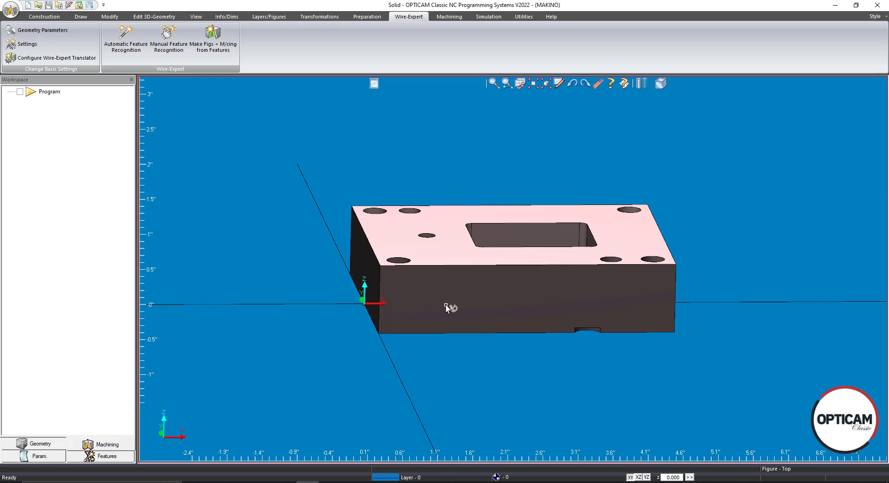
middle_click_drag(462, 304, 456, 294)
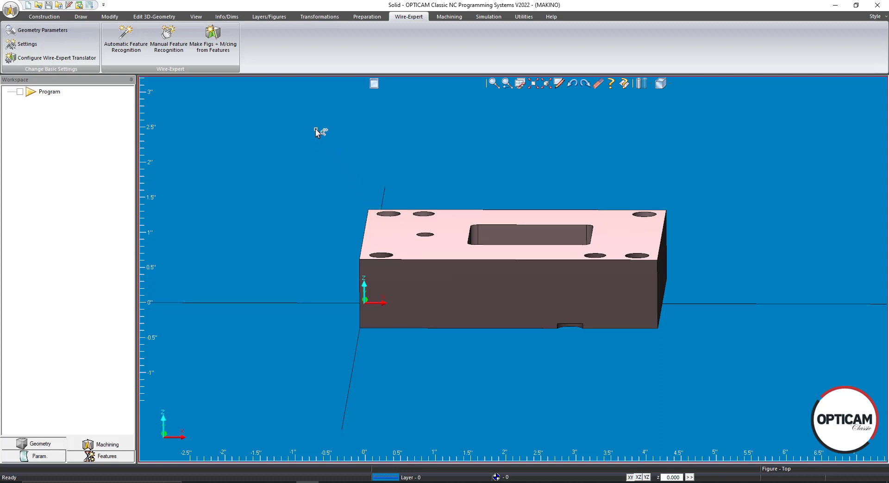
Step: Rotate the whole solid 90 degrees about its lower front edge with 3D Rotate
left_click(317, 17)
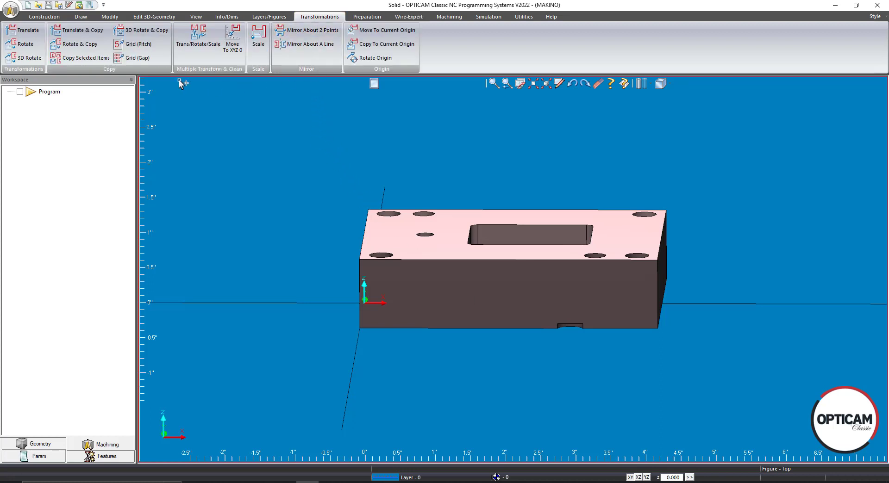
left_click(23, 58)
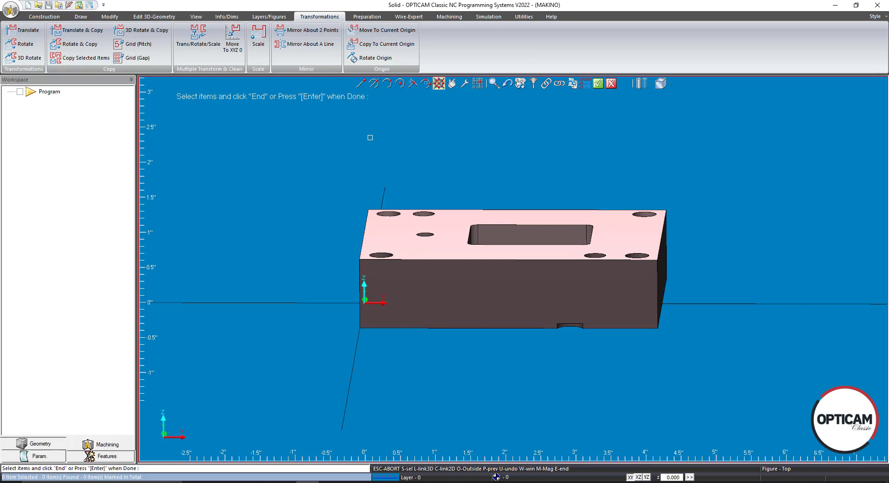
left_click(474, 286)
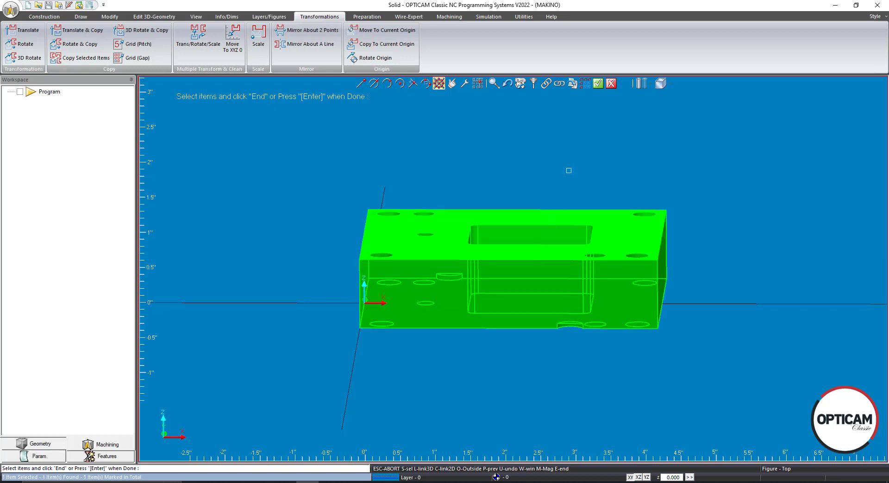
left_click(598, 84)
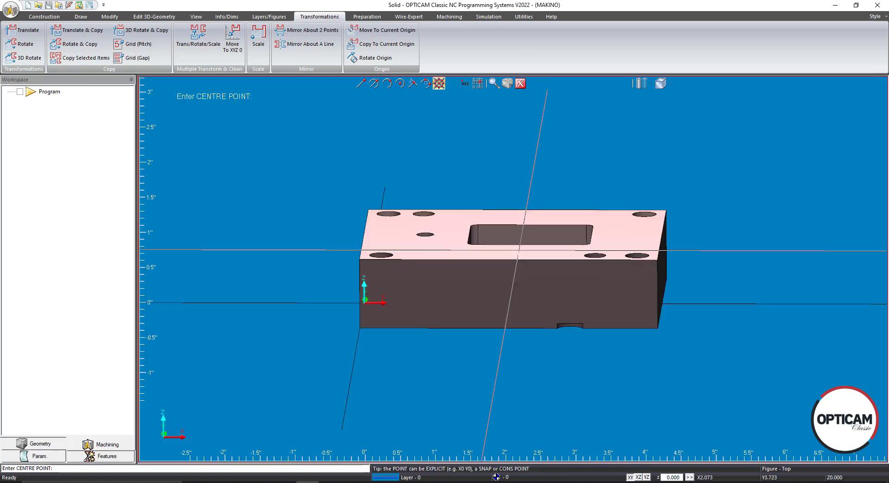
scroll(430, 321, "up", 2)
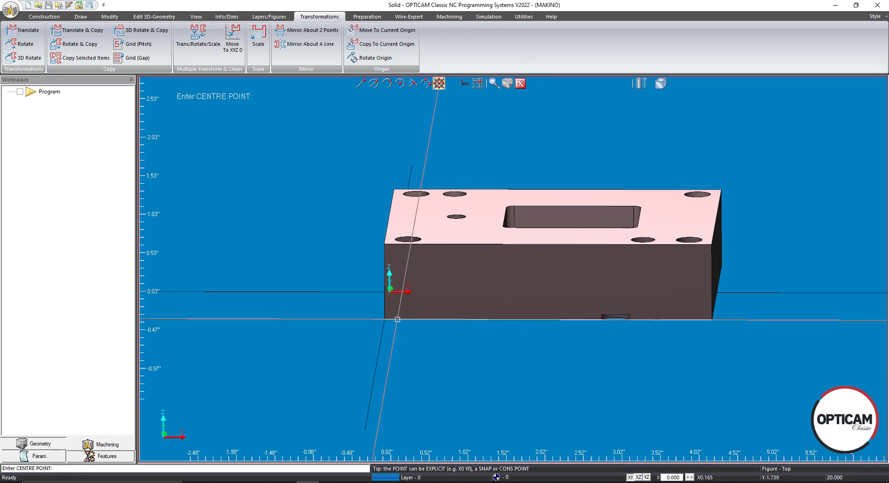
left_click(397, 319)
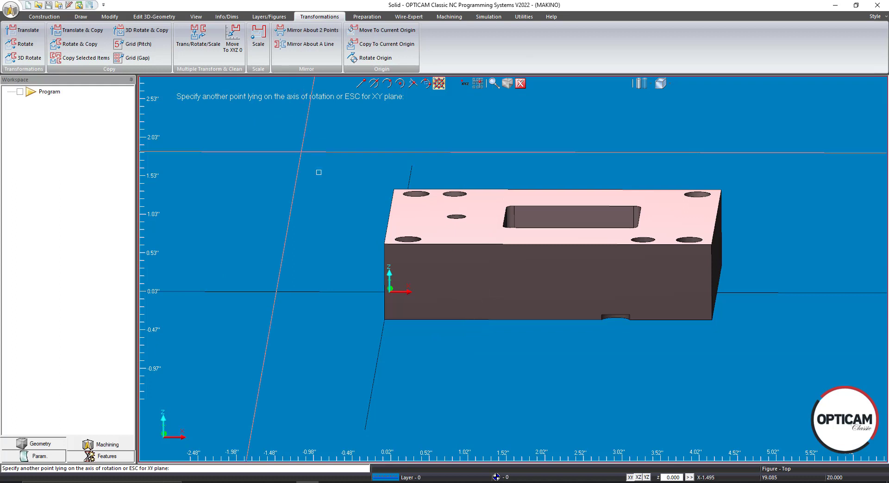
scroll(603, 325, "up", 3)
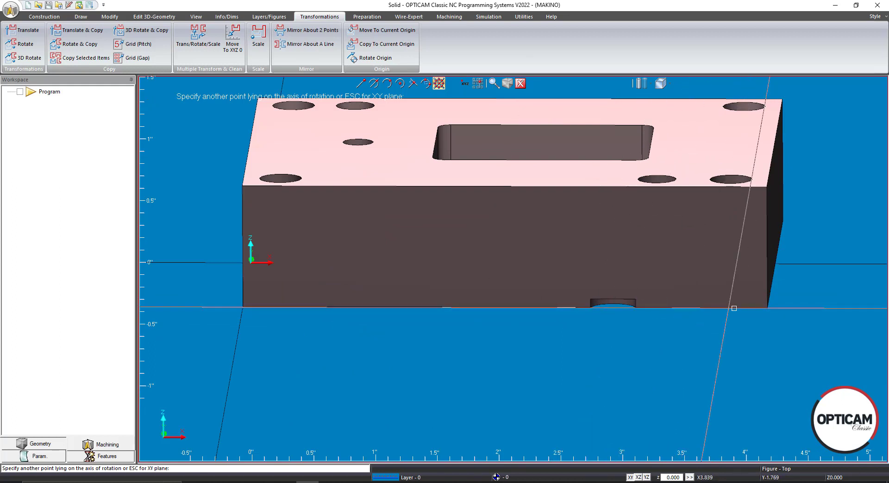
left_click(744, 309)
scroll(539, 304, "down", 3)
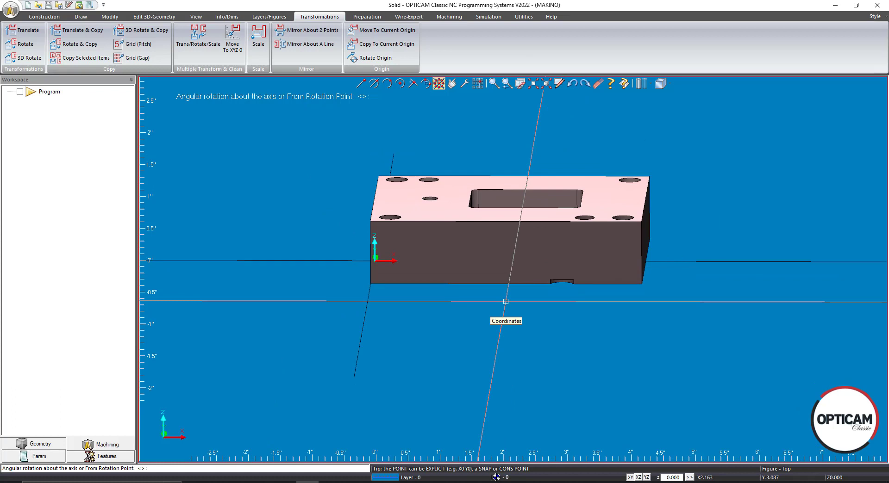
type("90")
key("Return")
Step: Examine the rotated solid's orientation in the XY view and from several angles
scroll(503, 295, "down", 2)
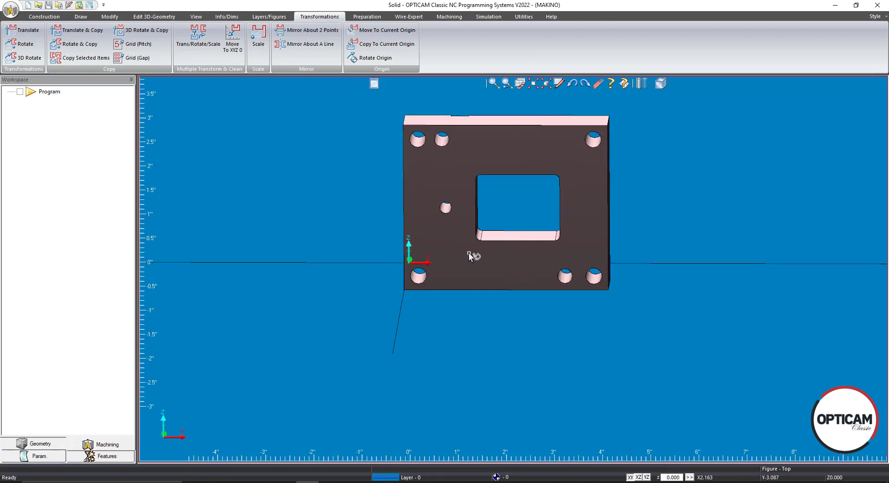
middle_click_drag(446, 245, 512, 252)
middle_click_drag(484, 296, 657, 140)
left_click(664, 85)
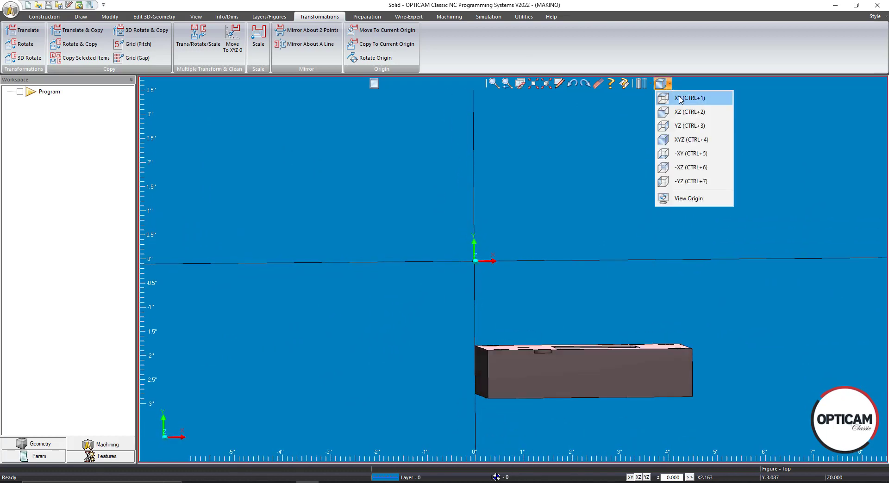
left_click(675, 96)
scroll(471, 320, "down", 3)
scroll(391, 250, "down", 1)
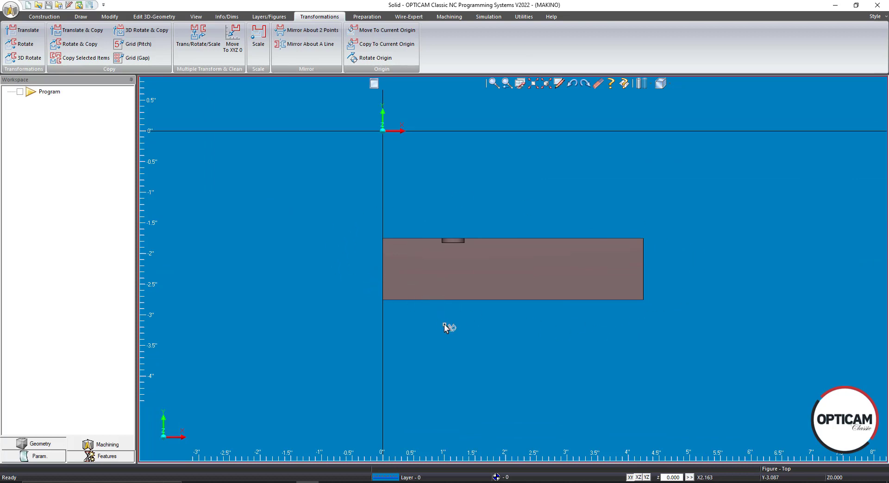
left_click_drag(626, 353, 447, 259)
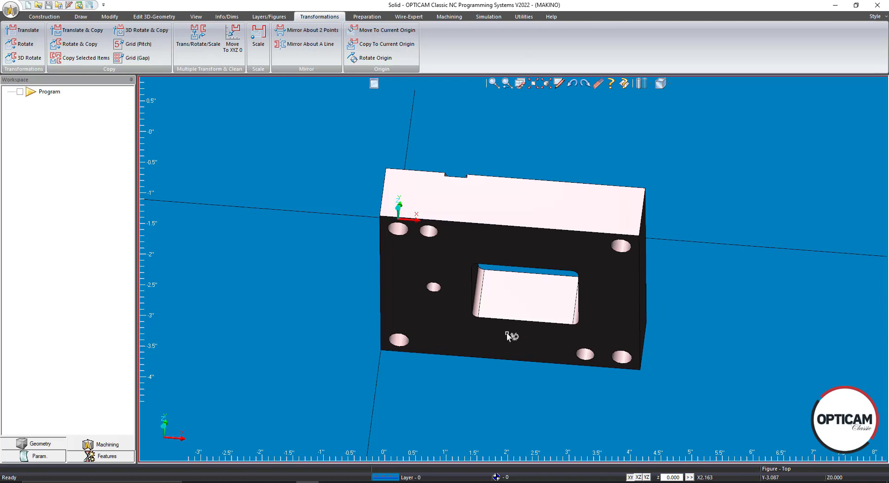
left_click_drag(493, 338, 494, 310)
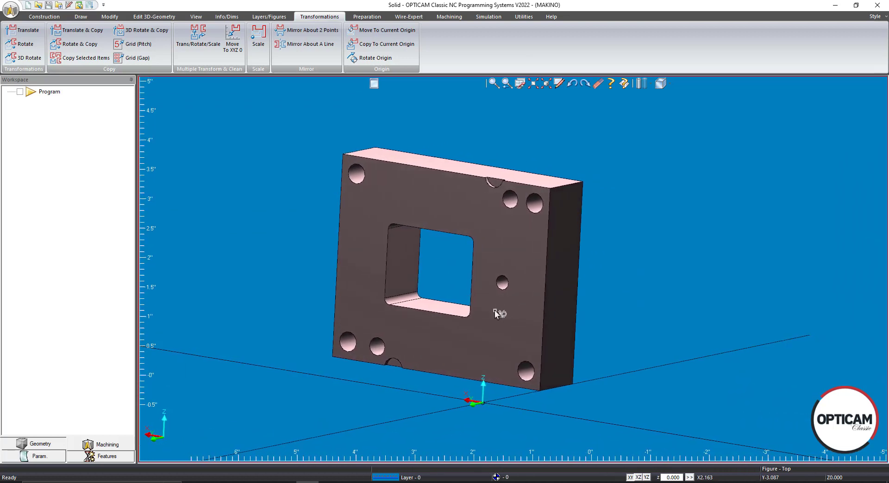
Step: Align the large face containing the holes and rectangular opening with the XY plane using Rotate to Plane, with datum this plane enabled
right_click(434, 202)
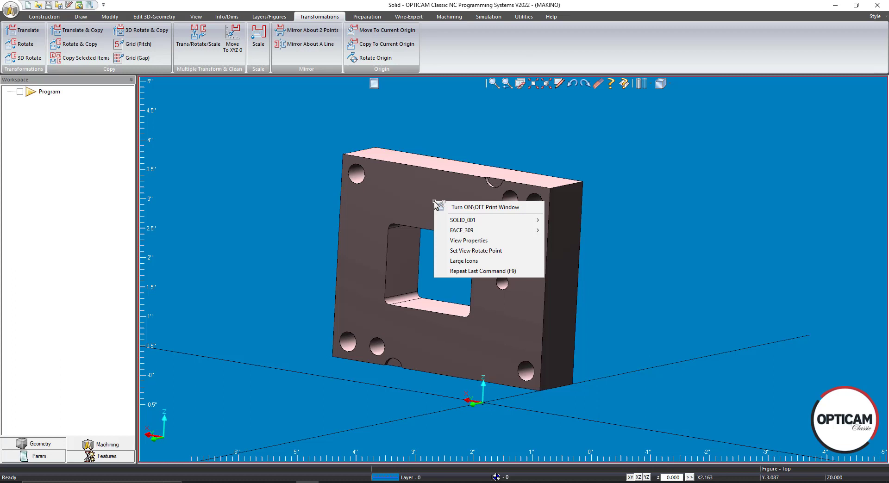
mouse_move(474, 222)
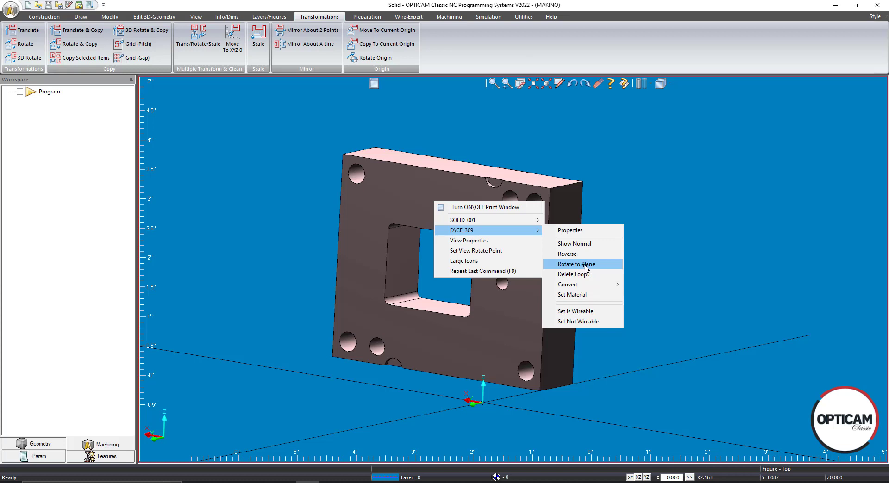
left_click(585, 267)
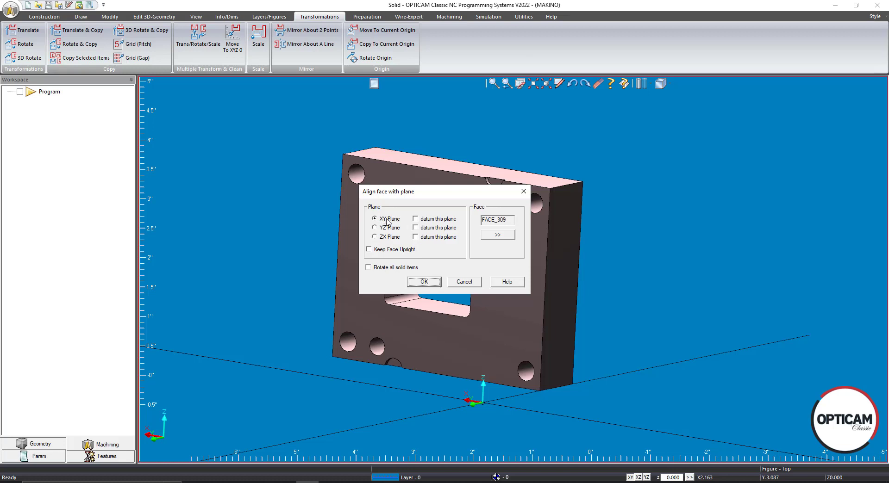
left_click(415, 219)
left_click(424, 282)
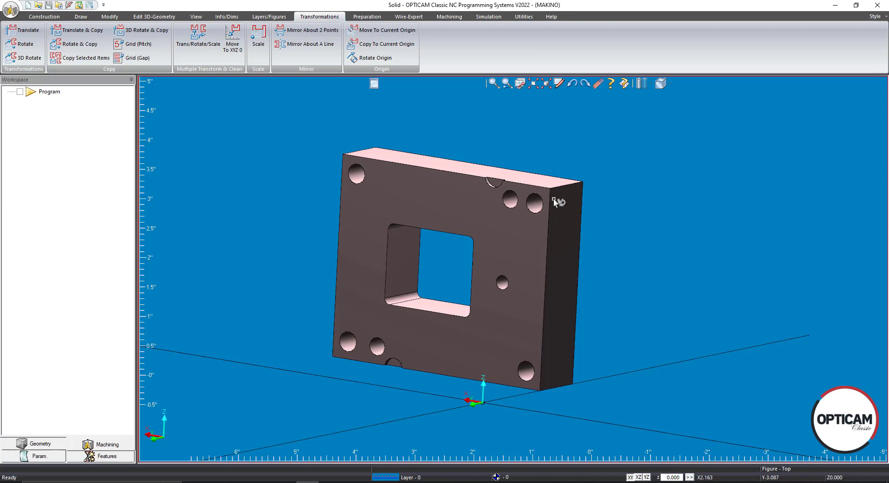
Step: Translate the solid from its bottom front-left corner to X0 Y0 Z0 and show the whole part in an isometric view
left_click_drag(521, 346, 490, 305)
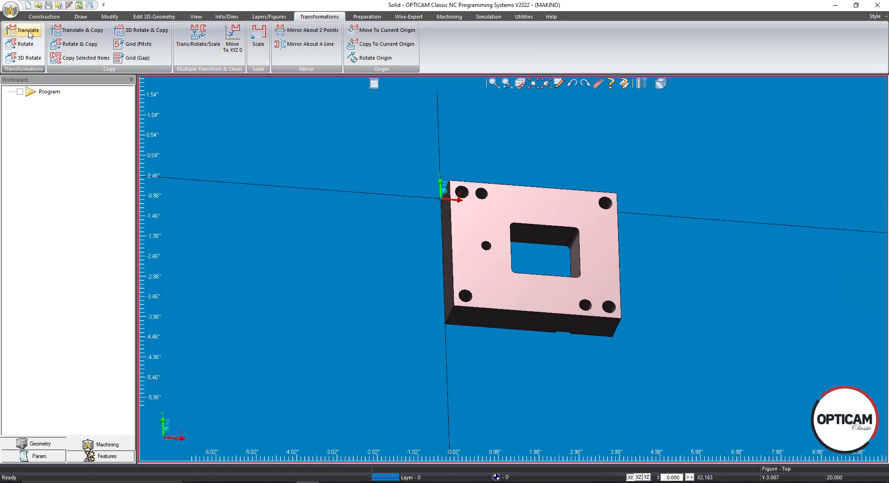
left_click_drag(490, 334, 496, 313)
scroll(496, 313, "up", 3)
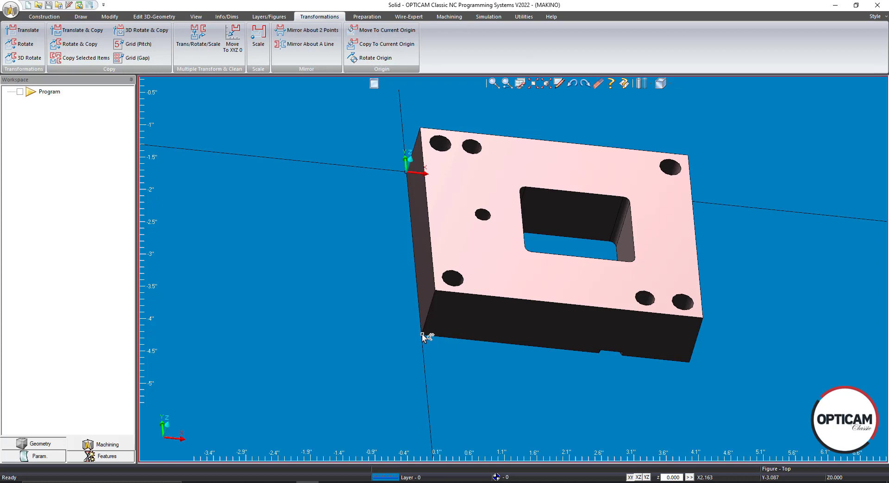
mouse_move(425, 339)
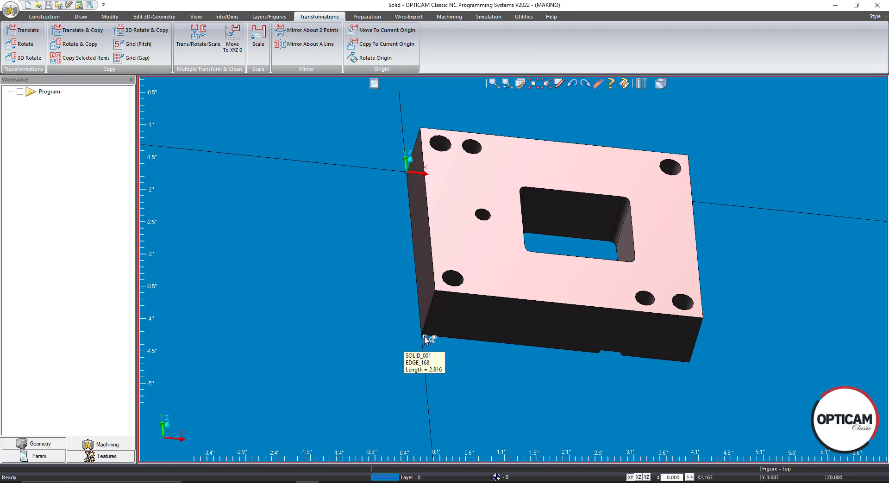
left_click(23, 33)
left_click(596, 173)
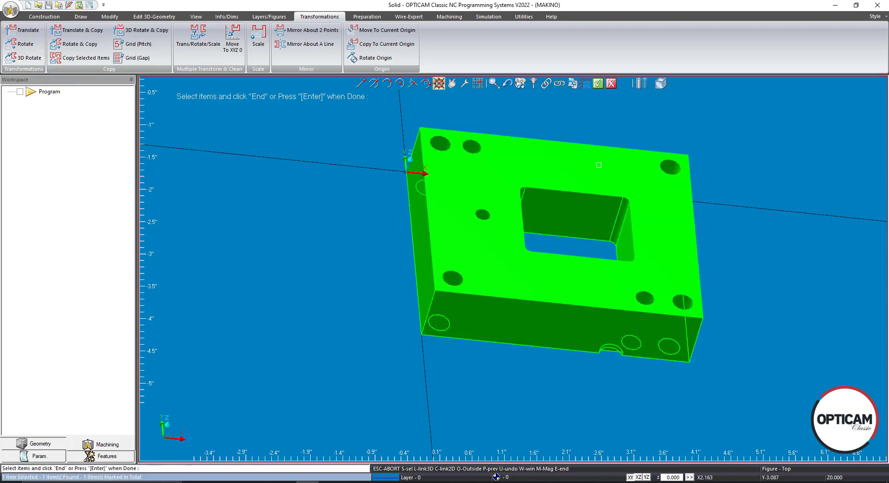
left_click(598, 83)
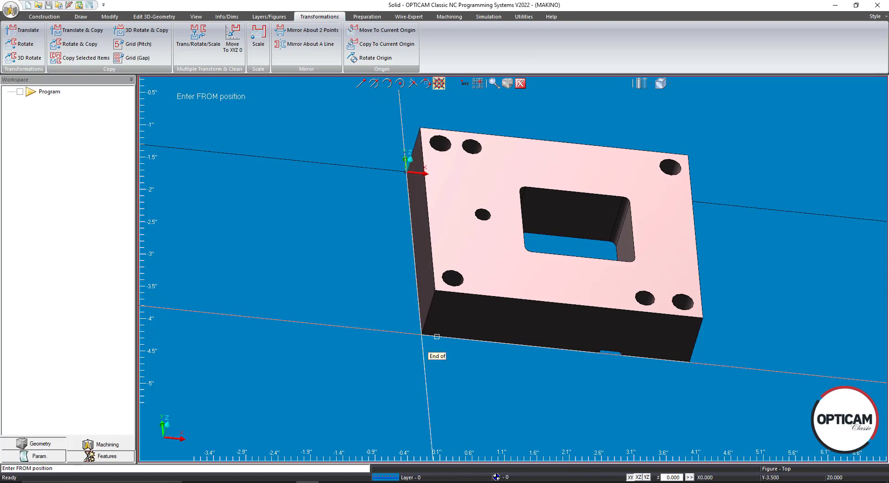
left_click(437, 337)
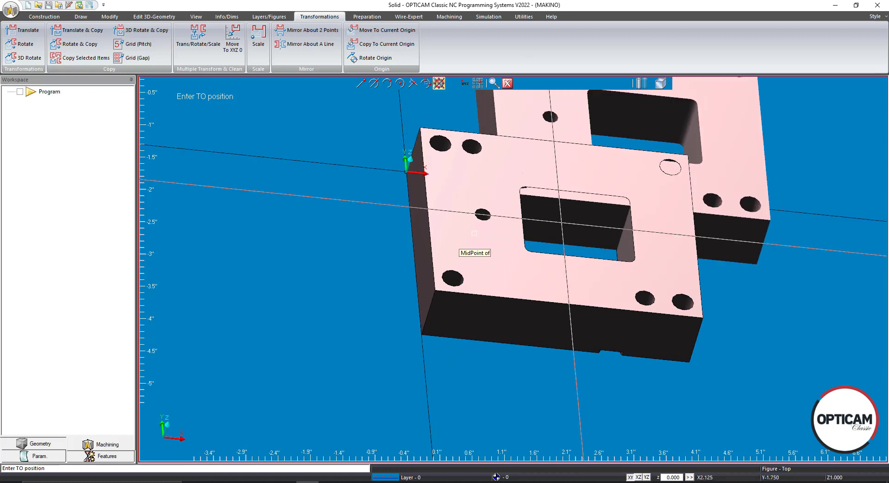
key("space")
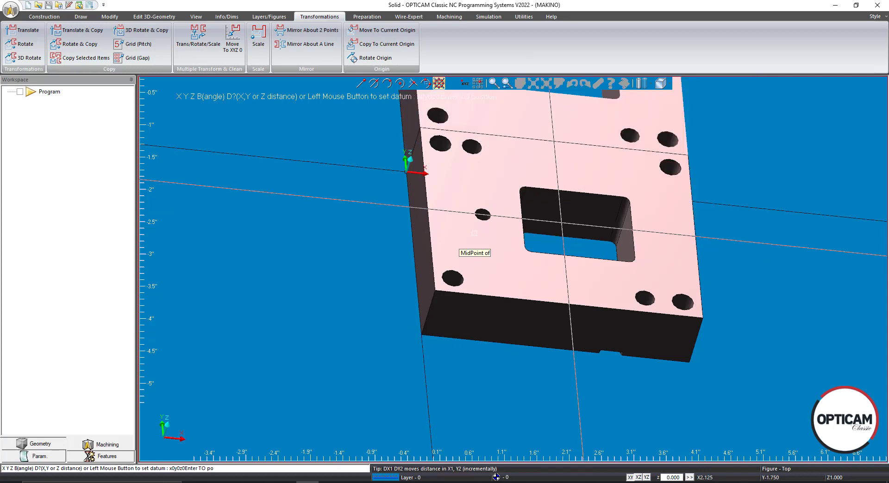
left_click(474, 233)
left_click(534, 84)
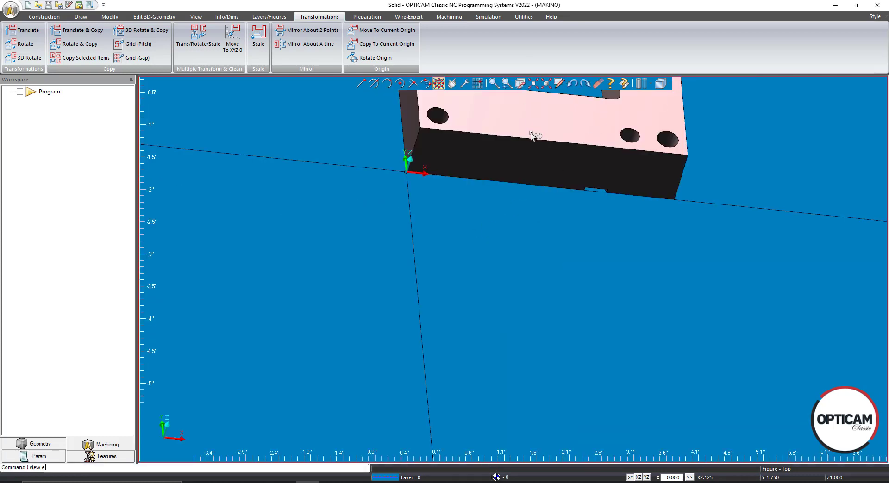
scroll(504, 291, "down", 3)
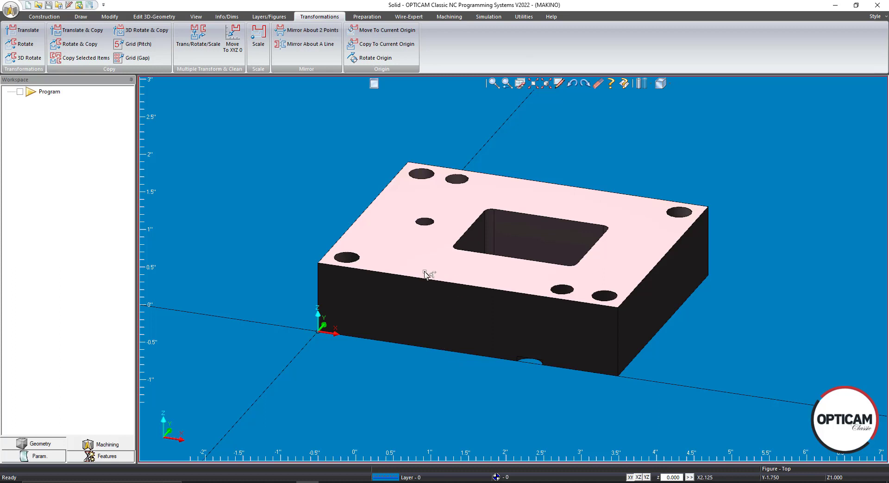
Step: Bring up the Wire-Expert commands and display the program's machining tree in the workspace
left_click(409, 17)
scroll(407, 260, "down", 1)
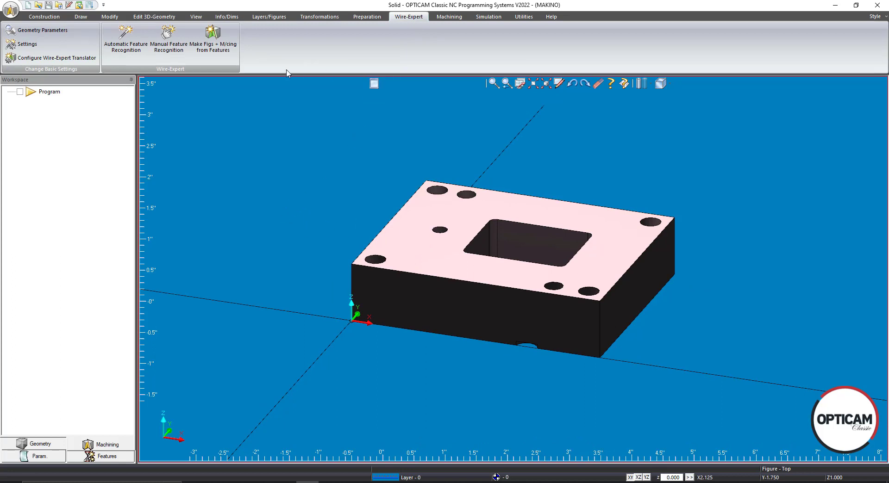
left_click(105, 459)
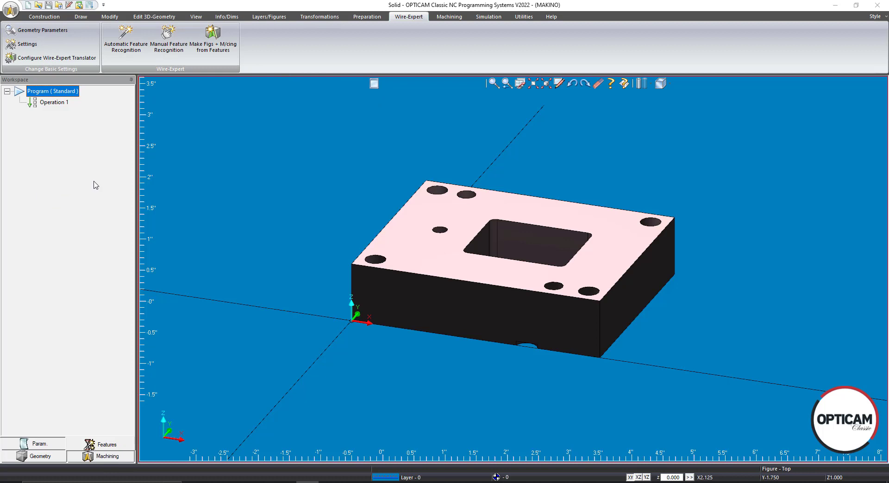
Step: Run automatic feature recognition on Operation 1 for internal (die) features only, keeping the default feature recognition settings
right_click(50, 106)
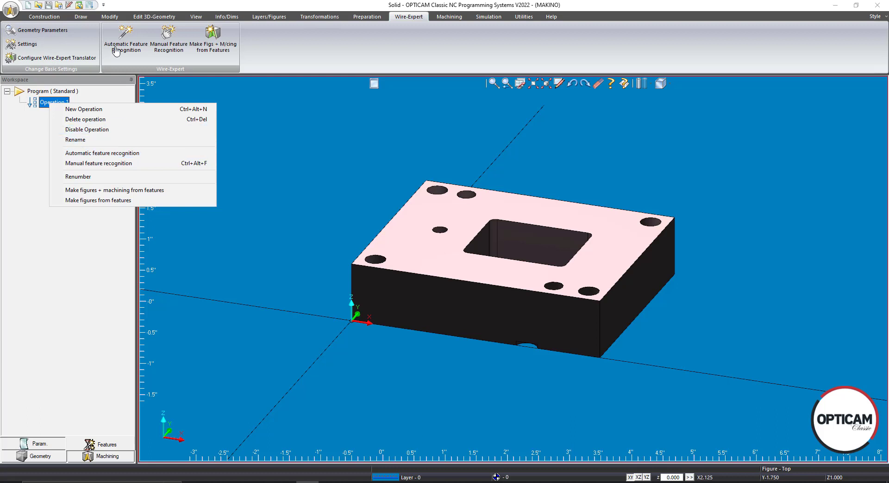
left_click(102, 154)
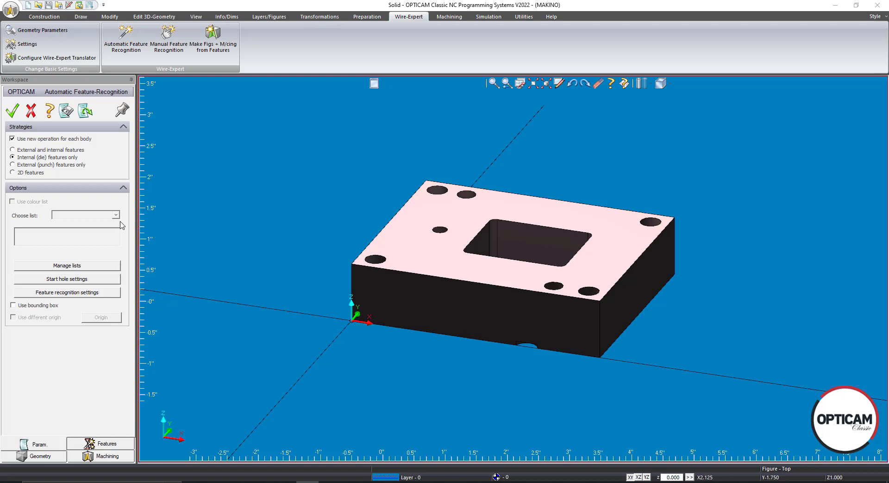
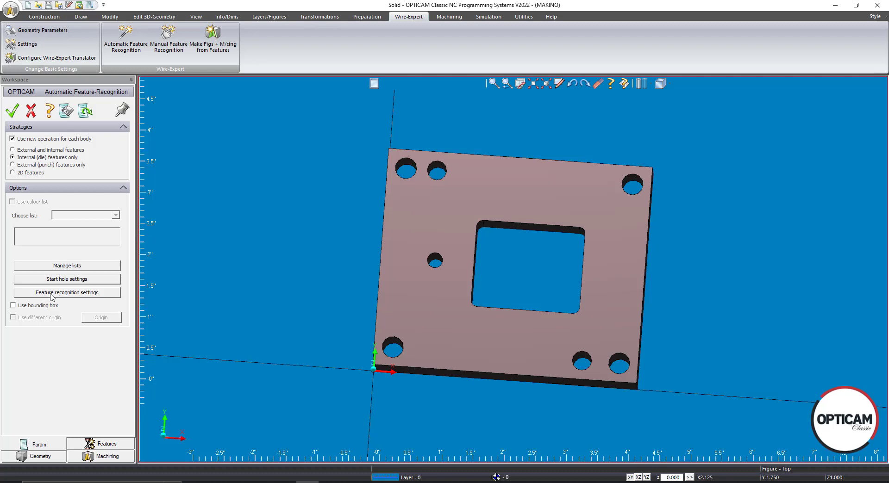
left_click(52, 293)
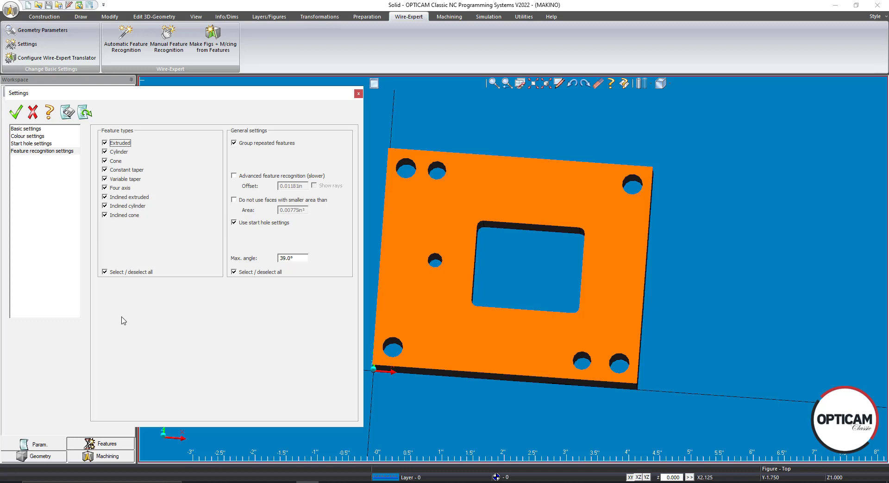
left_click(17, 114)
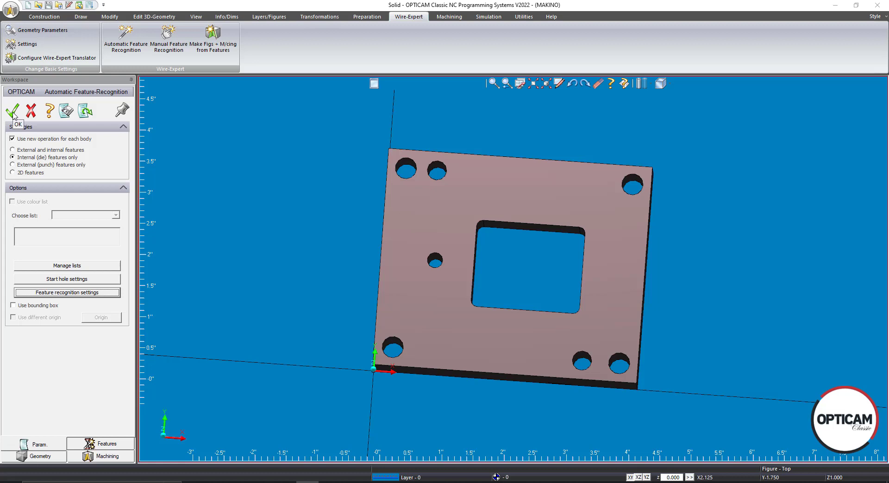
left_click(14, 114)
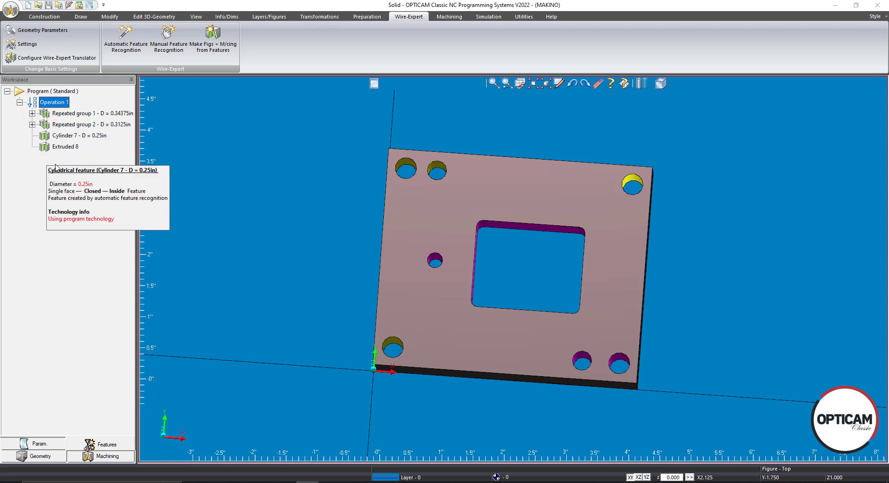
Step: Examine which holes and opening on the solid belong to each recognized group, cylinder and extruded feature
left_click(76, 113)
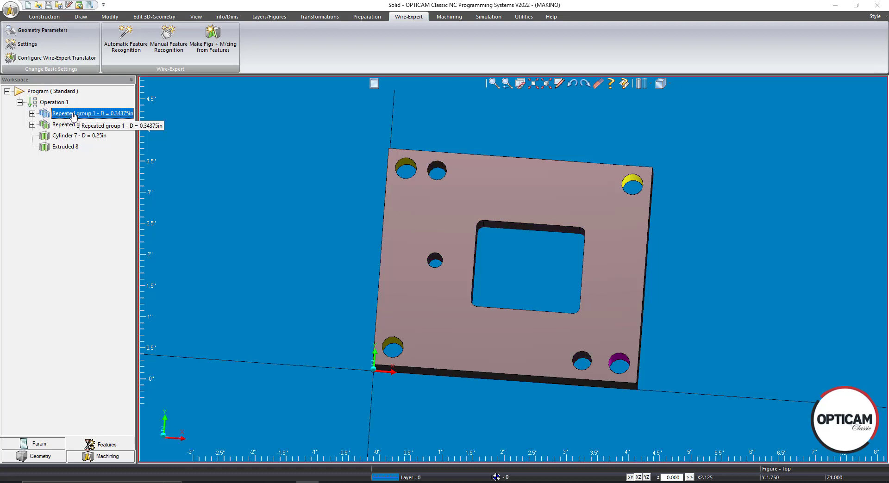
left_click(32, 113)
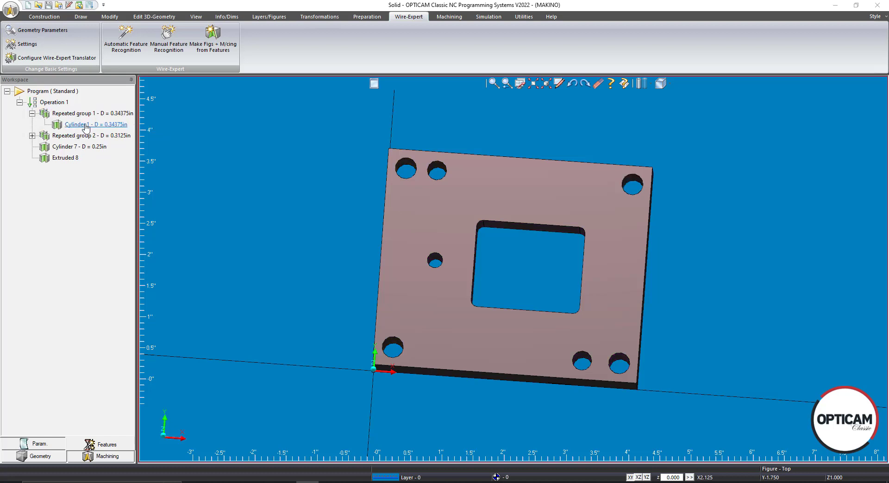
left_click(87, 125)
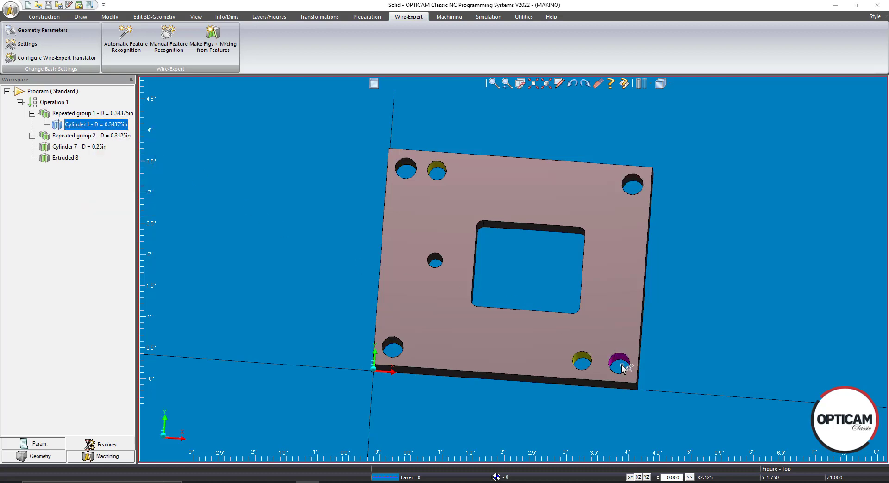
middle_click_drag(495, 313, 397, 338)
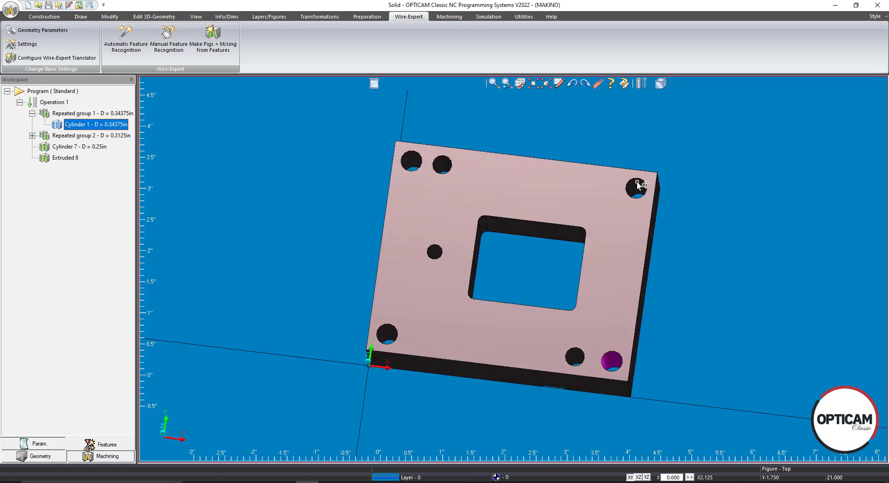
left_click(62, 136)
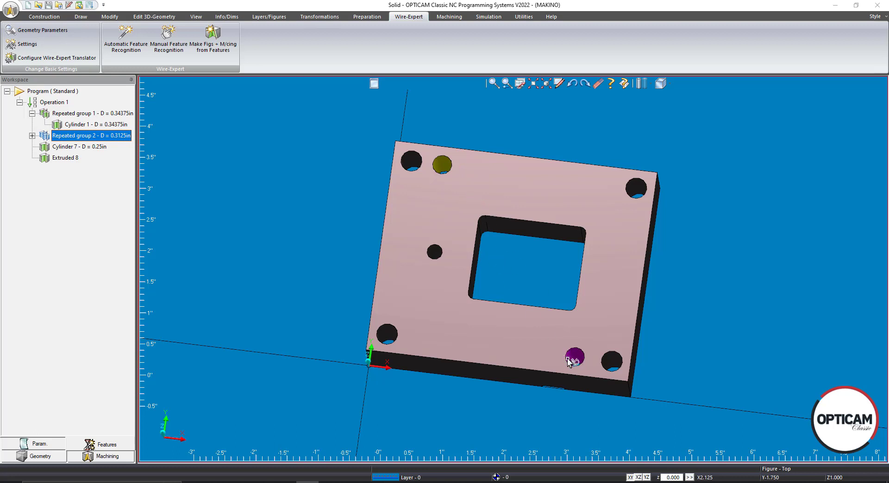
left_click(59, 148)
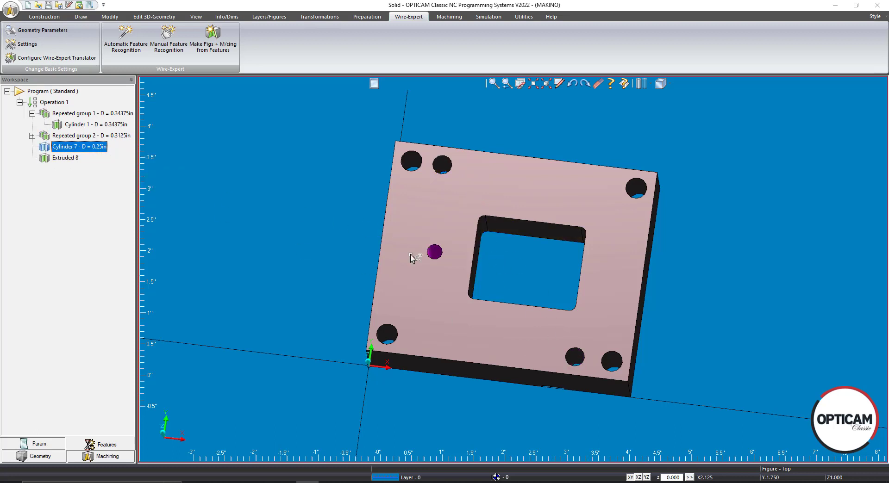
left_click(56, 159)
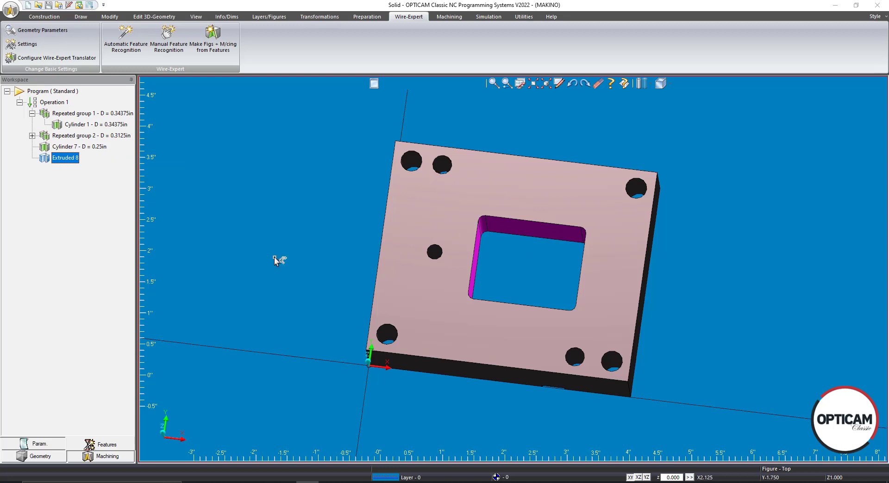
left_click(100, 242)
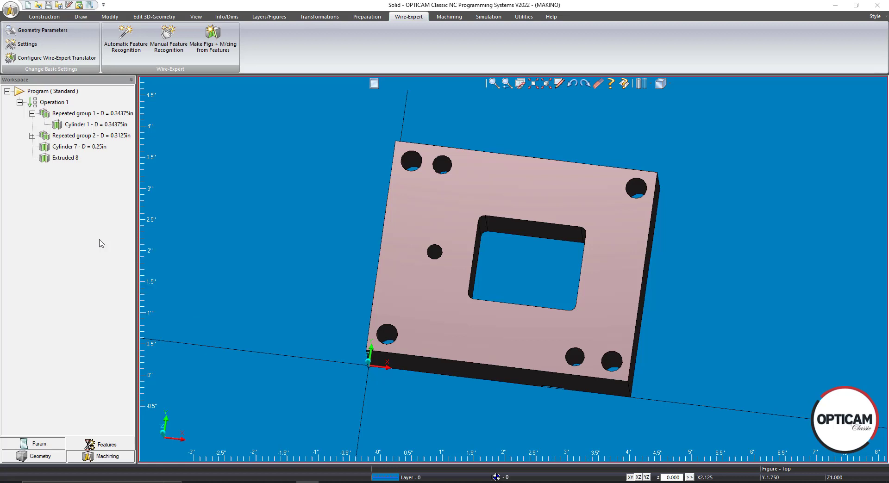
Step: Start making figures and machining from Operation 1's features, accepting the translator options with No Prompt and no extra features grouping
right_click(57, 102)
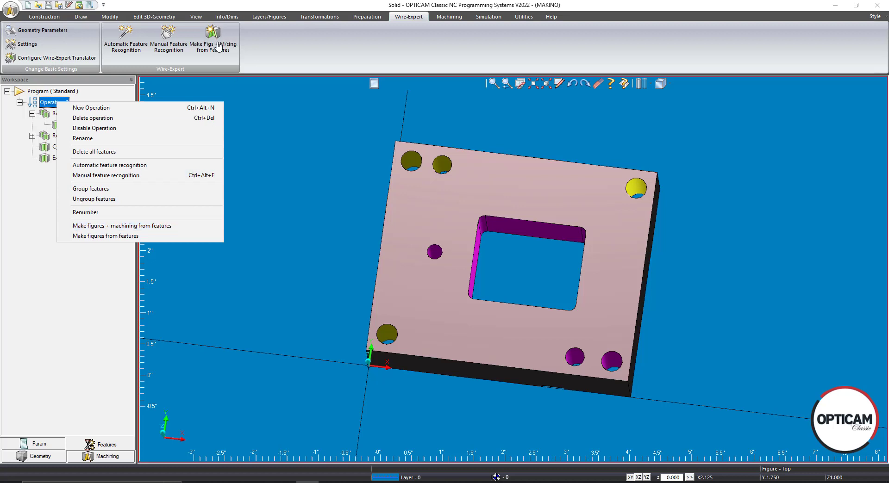
left_click(125, 226)
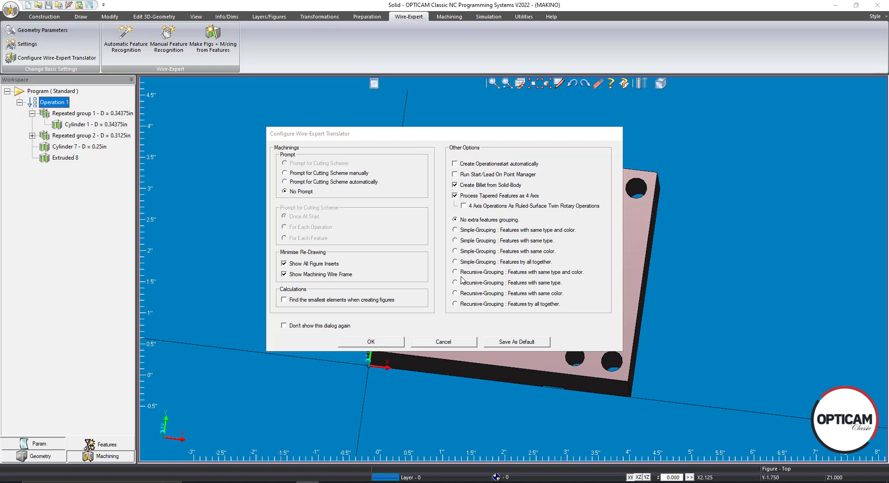
left_click(370, 343)
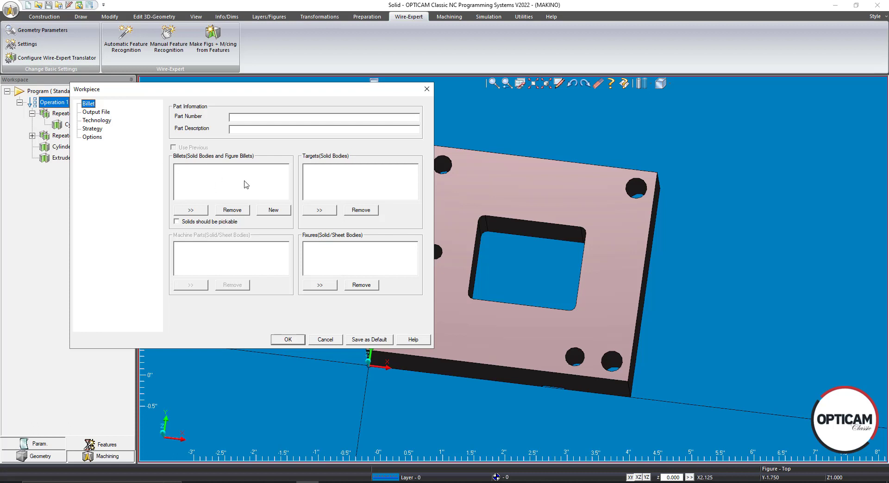
Step: Start a new rectangular billet and pick its XY limits on the part, from minimum X0.0 Y0.0 to maximum X4.25 Y3.5
scroll(507, 237, "down", 2)
mouse_move(468, 234)
middle_mouse_down()
mouse_move(461, 232)
mouse_move(464, 245)
middle_mouse_up()
scroll(511, 277, "up", 3)
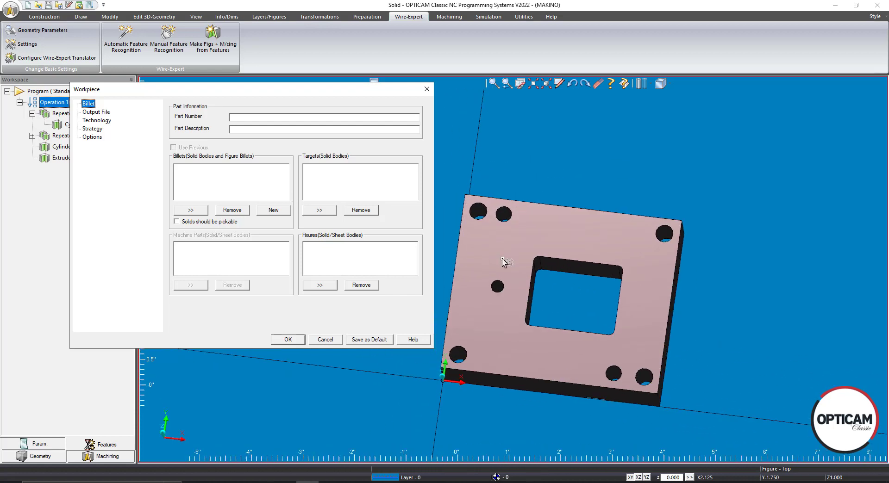
middle_click_drag(507, 278, 488, 268)
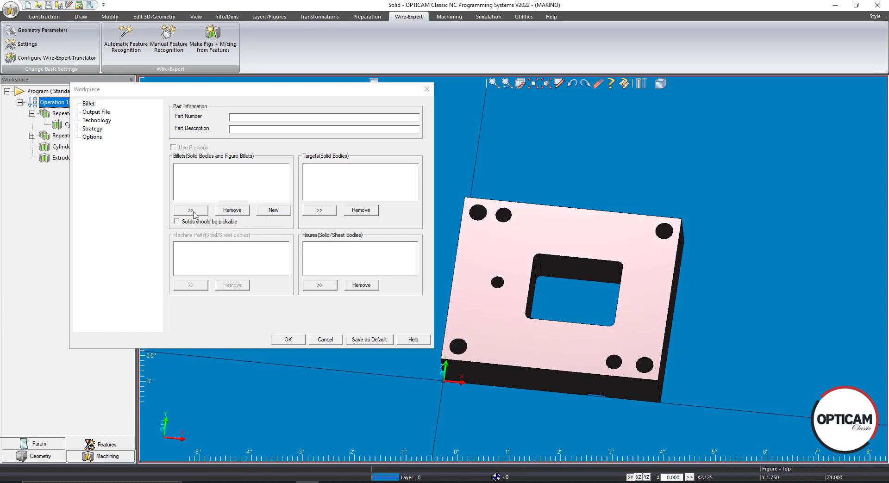
left_click(273, 210)
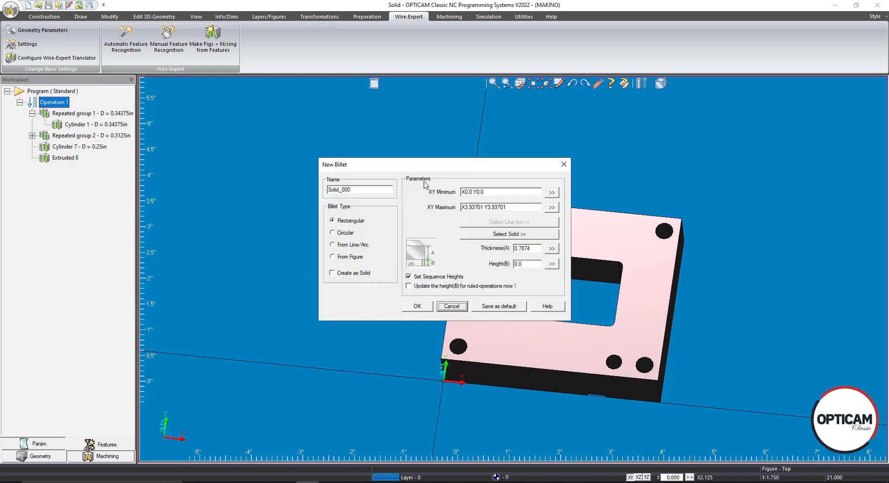
left_click_drag(426, 171, 276, 144)
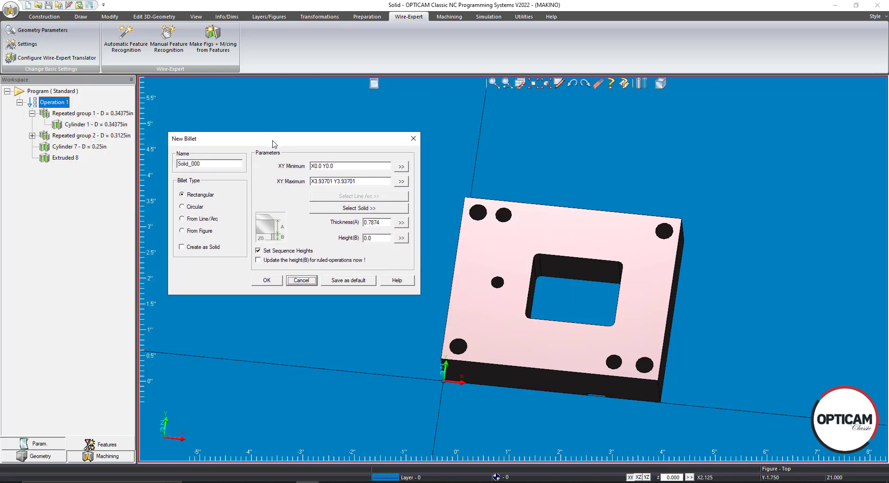
left_click(402, 168)
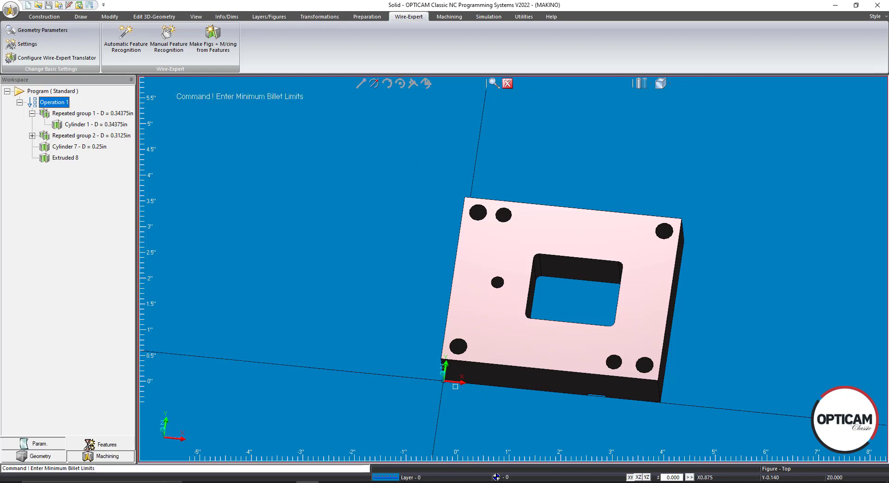
left_click(456, 381)
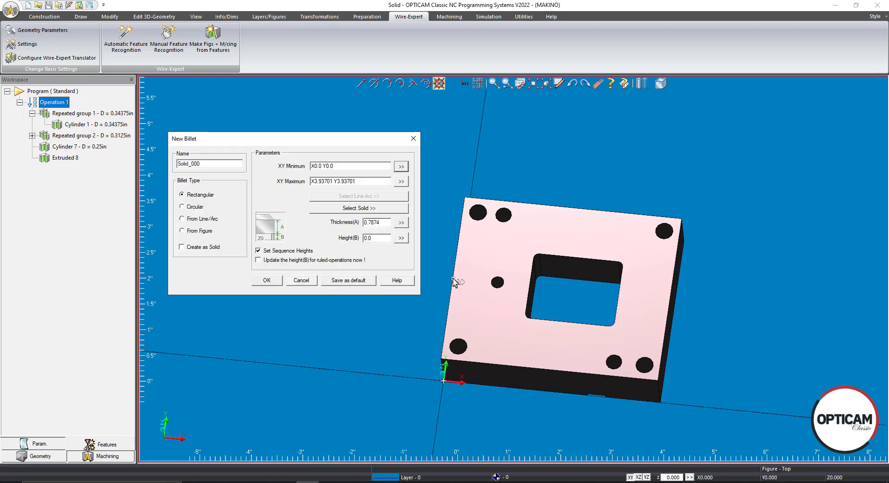
scroll(706, 246, "up", 3)
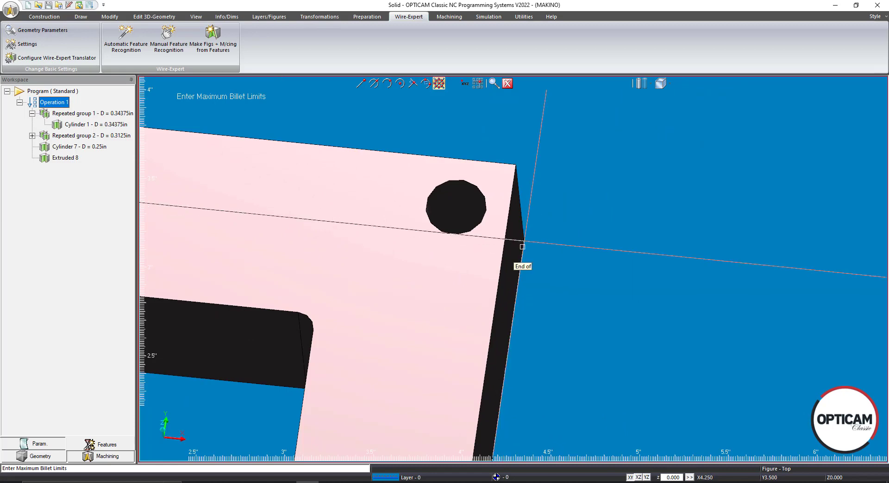
left_click(522, 247)
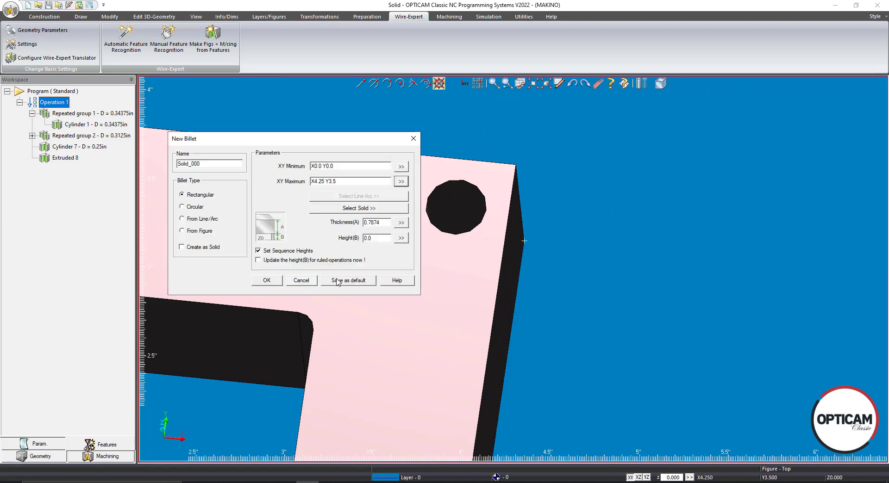
Step: Set the billet thickness to 1 by picking the part's upper and lower edges, and add the billet to the workpiece
left_click(400, 224)
scroll(516, 259, "down", 4)
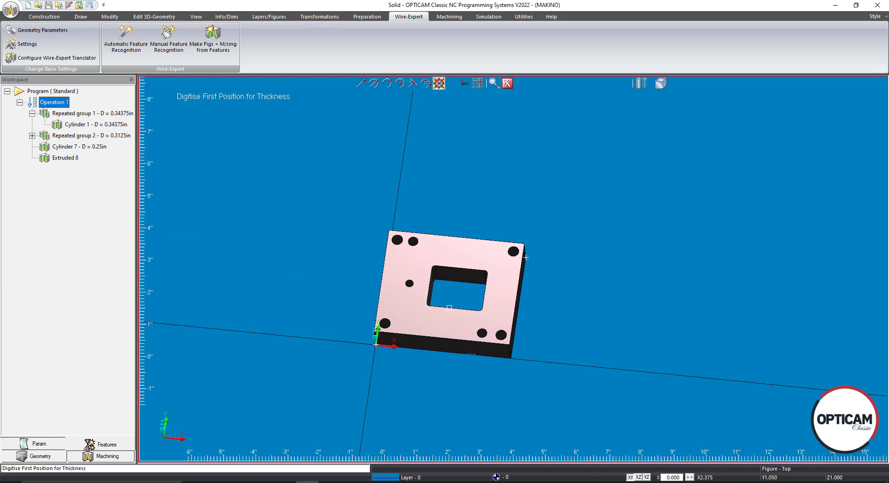
middle_click_drag(462, 345, 547, 334)
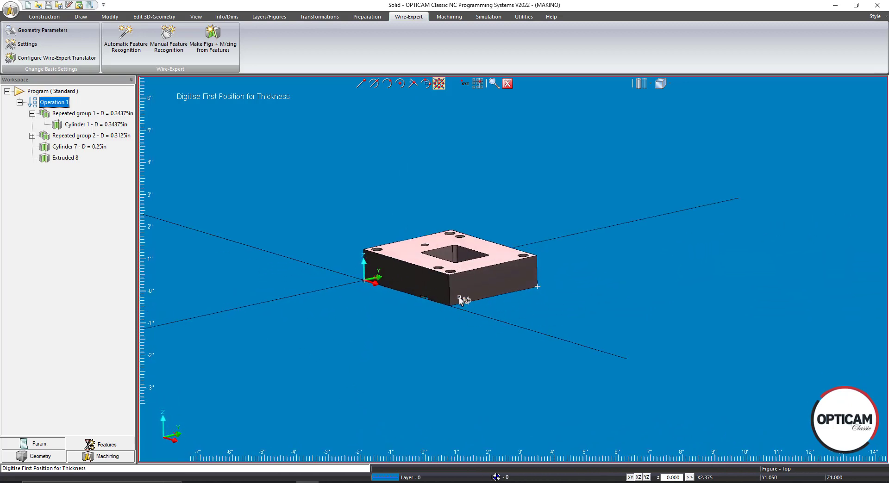
scroll(445, 286, "up", 4)
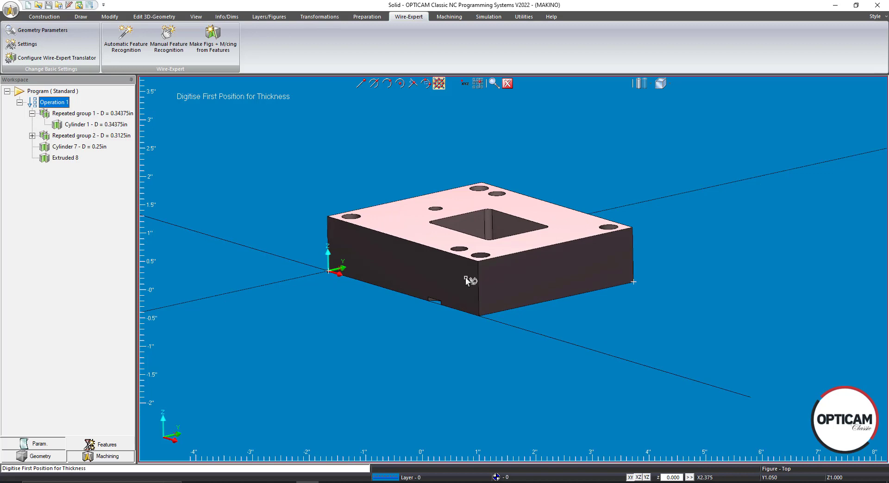
scroll(487, 267, "up", 4)
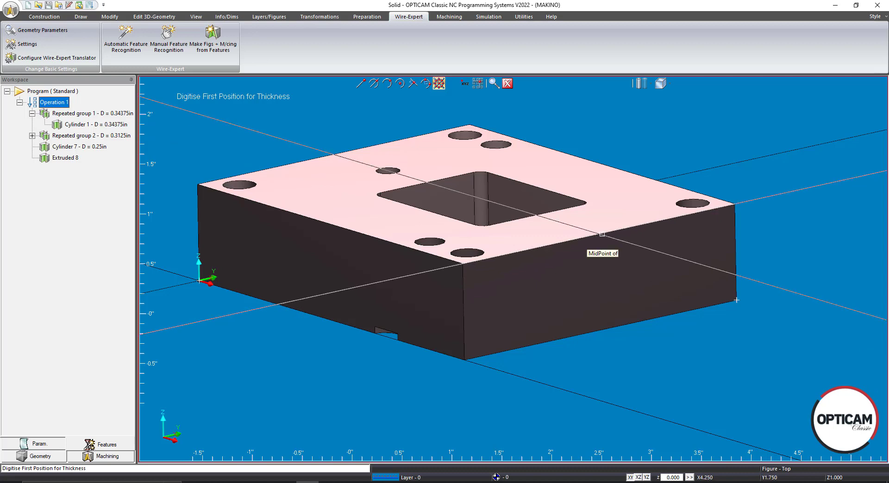
left_click(602, 235)
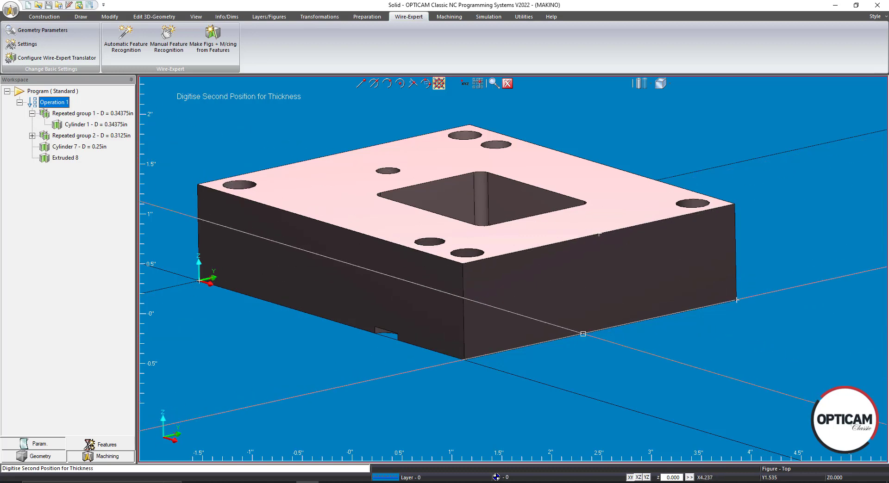
left_click(583, 335)
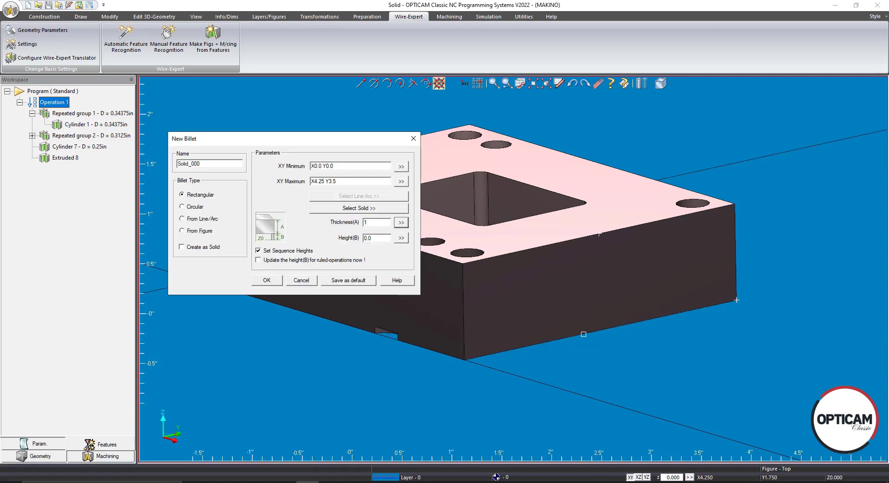
left_click(266, 281)
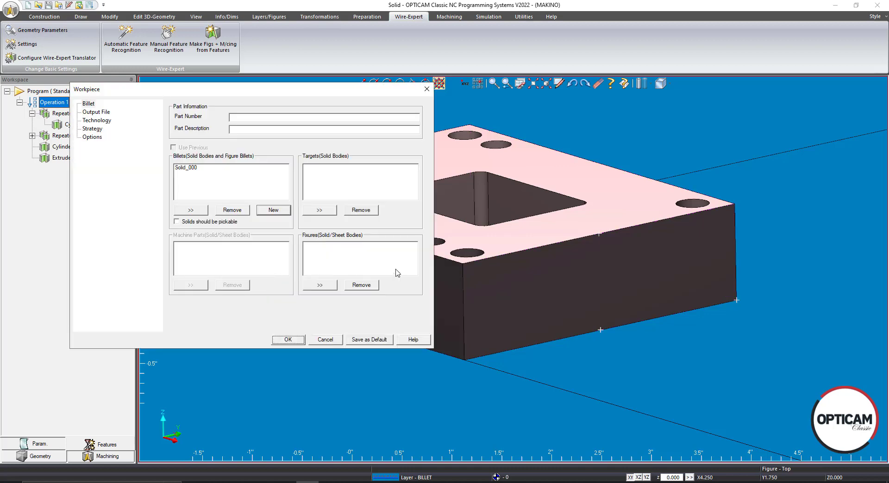
Step: Set the datum in the workpiece's output file settings to G54
left_click(97, 113)
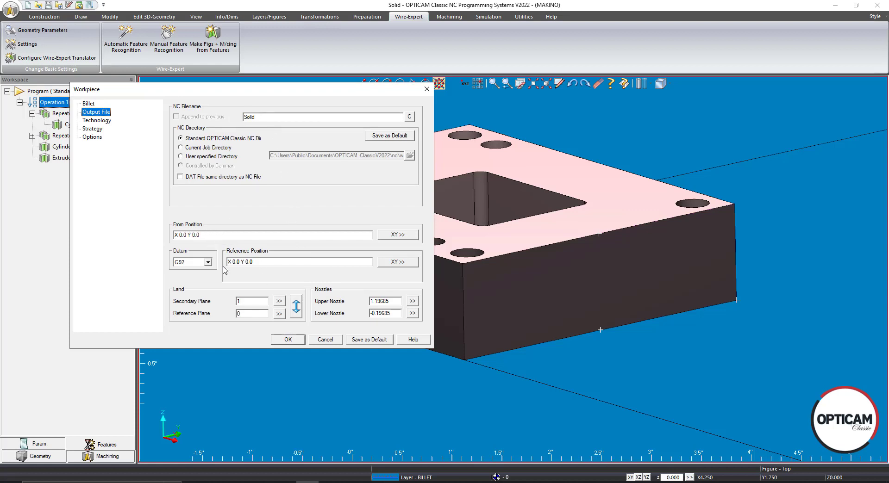
left_click(208, 262)
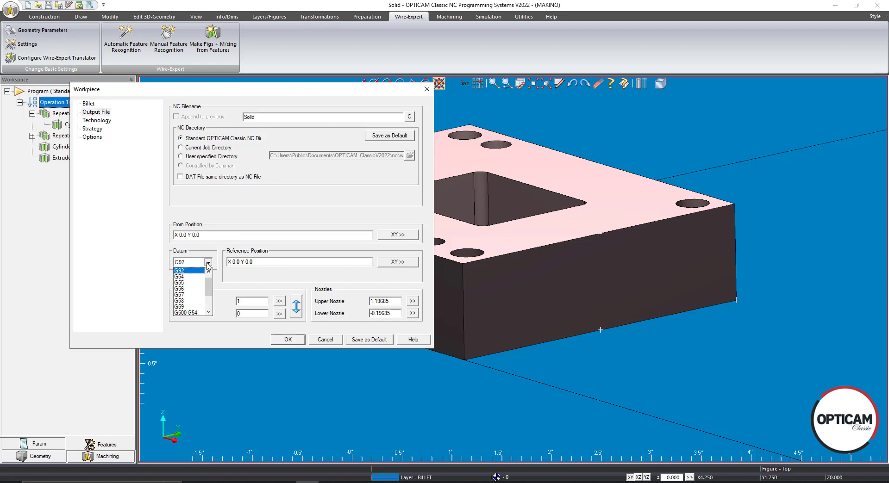
left_click(191, 277)
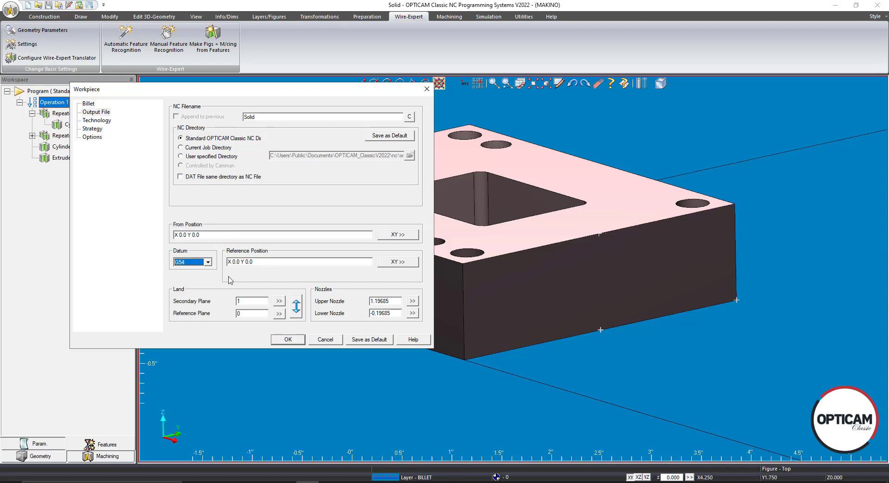
Step: Set the workpiece technology to material St with roughing wire BS - 0.01, and accept the workpiece settings
left_click(96, 120)
left_click(241, 119)
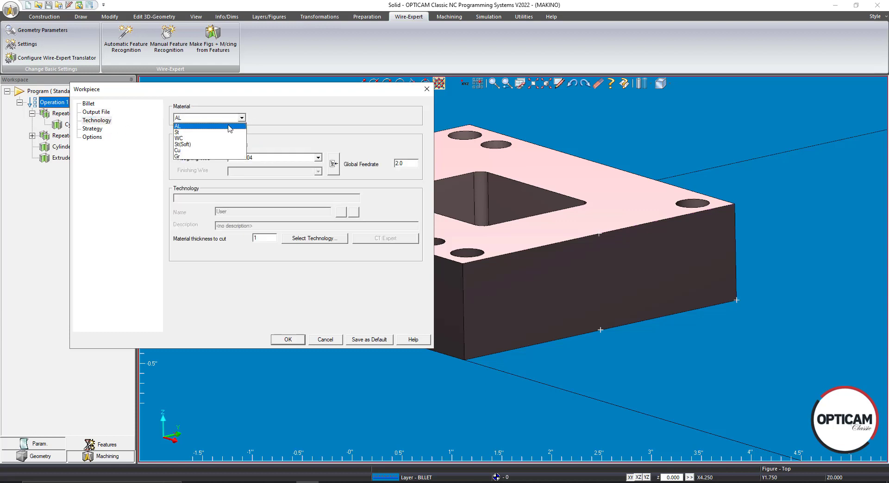
left_click(209, 139)
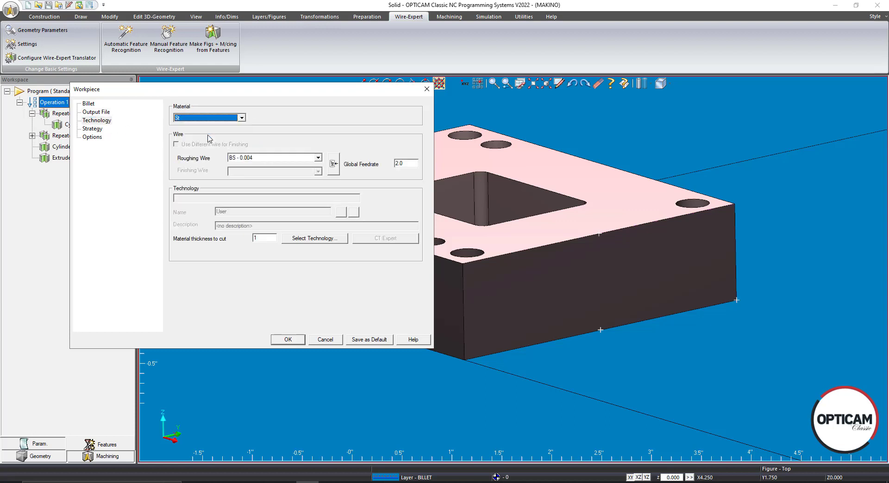
left_click(294, 159)
left_click(268, 179)
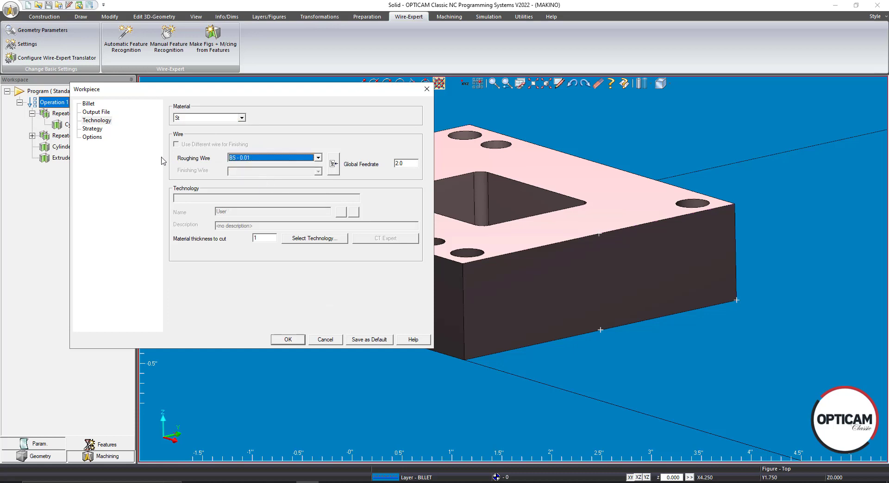
left_click(287, 341)
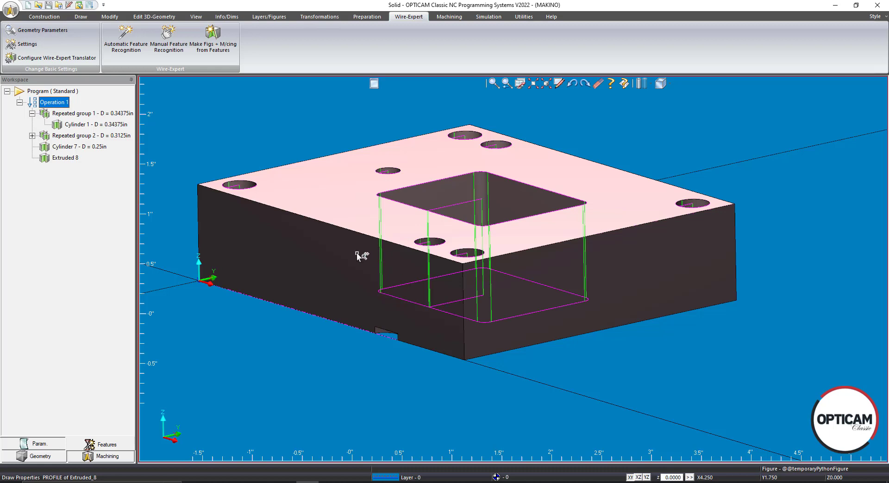
Step: Hide the solid body SOLID_001 so only the wireframe geometry is displayed
mouse_move(448, 276)
middle_mouse_down()
mouse_move(487, 294)
mouse_move(423, 302)
middle_mouse_up()
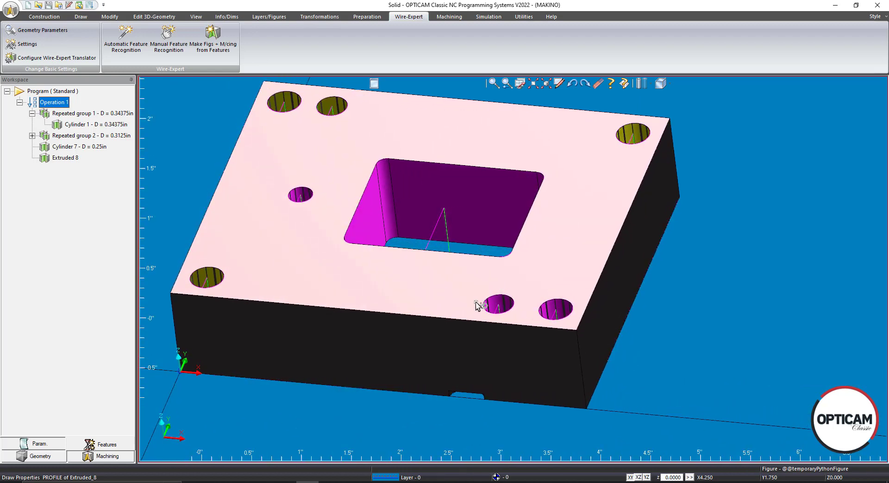
right_click(410, 291)
mouse_move(505, 310)
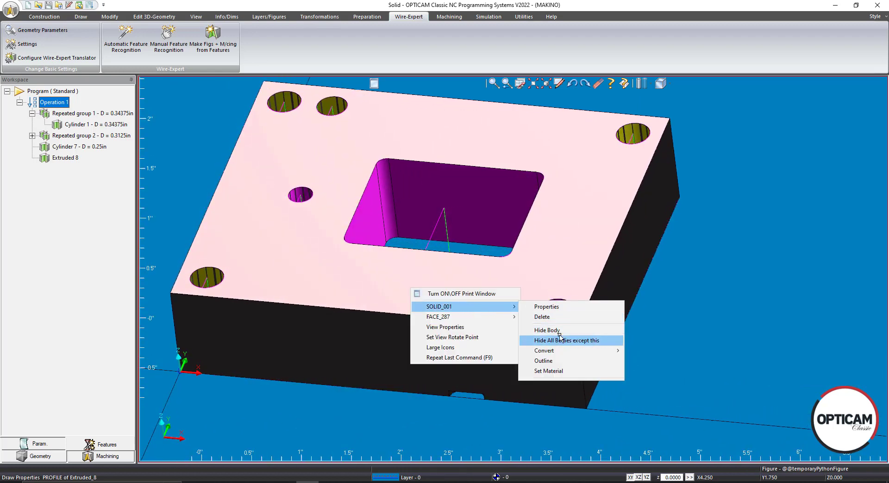
left_click(548, 331)
scroll(426, 298, "down", 2)
middle_click_drag(451, 272, 454, 306)
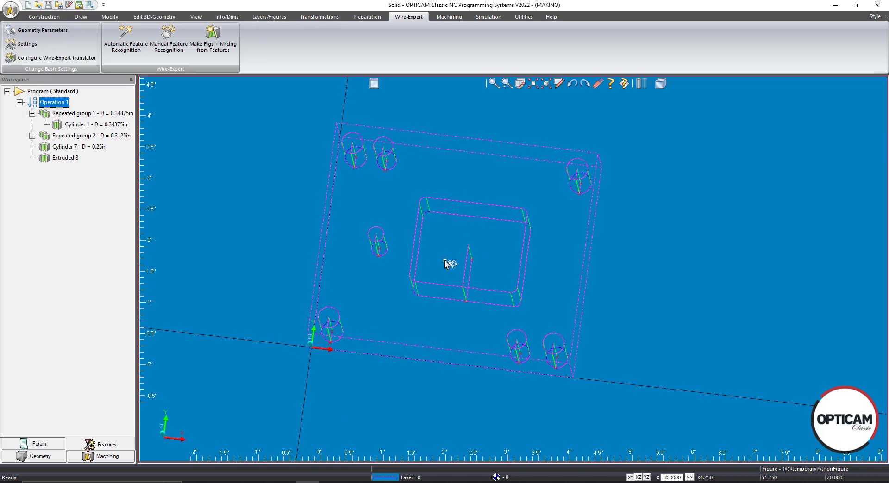
middle_click_drag(374, 307, 416, 290)
mouse_move(471, 315)
middle_mouse_down()
mouse_move(409, 290)
mouse_move(471, 300)
middle_mouse_up()
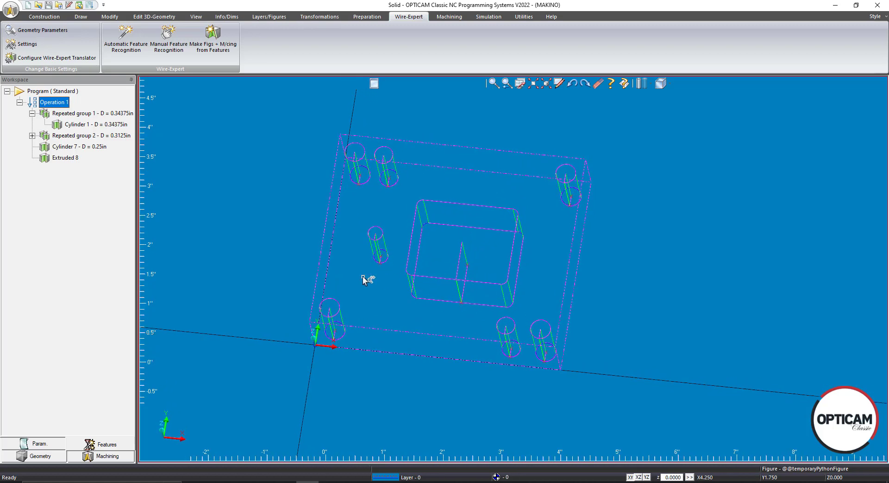
Step: Delete the Cylinder_5 and Cylinder_7 profile operations from the machining operation sequence
left_click(105, 457)
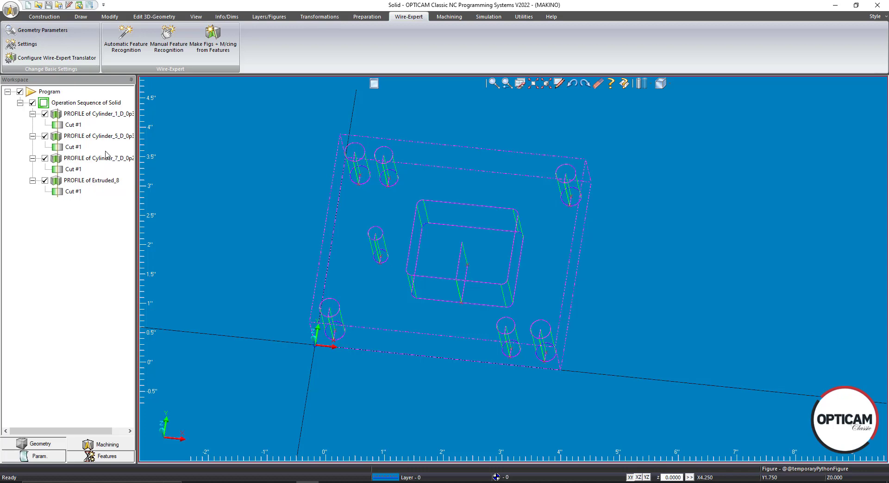
left_click_drag(440, 268, 446, 279)
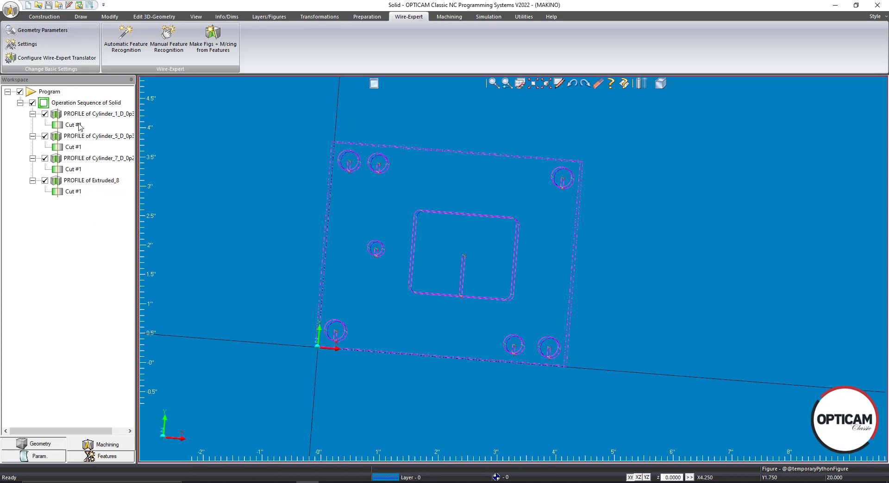
left_click(451, 17)
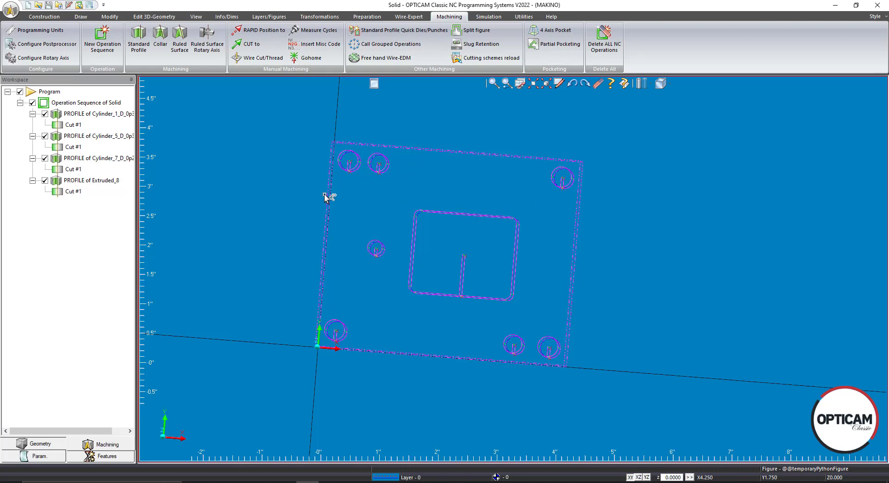
left_click(73, 137)
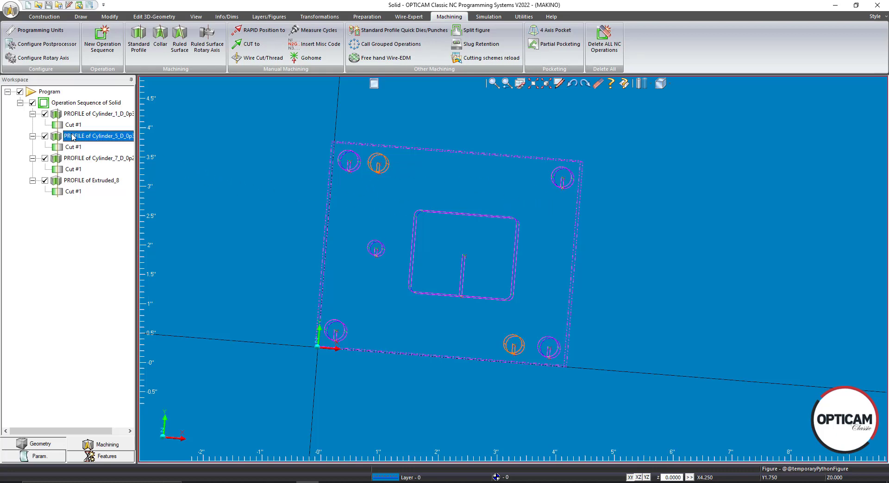
left_click(86, 162, "ctrl")
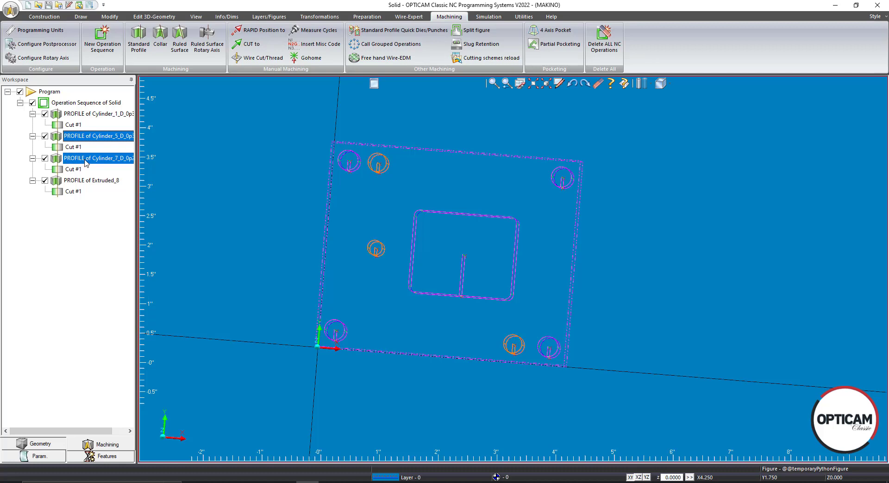
right_click(88, 138)
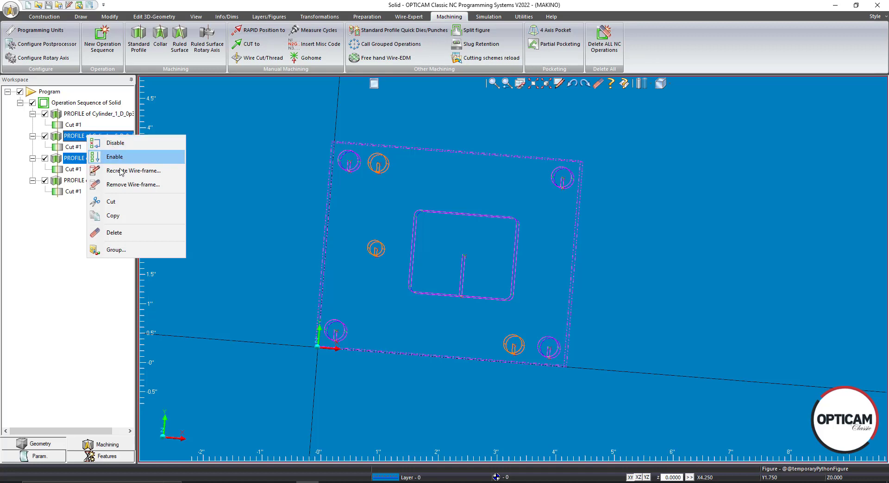
left_click(96, 232)
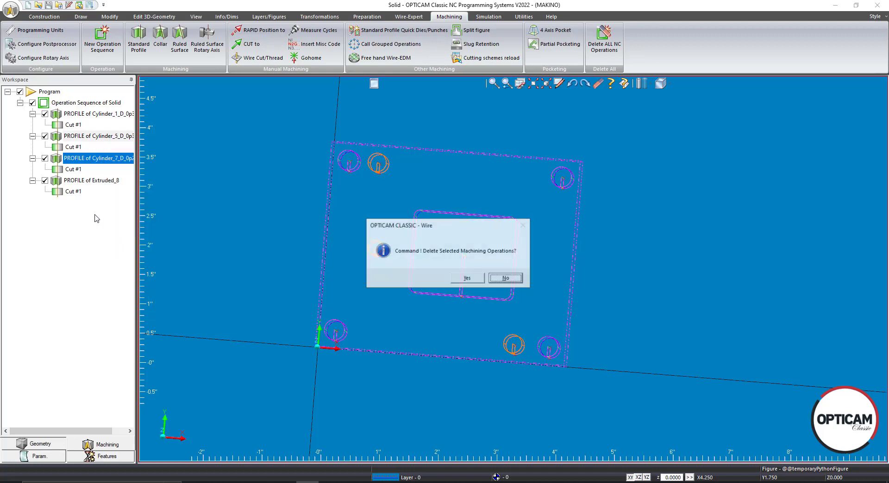
left_click(467, 278)
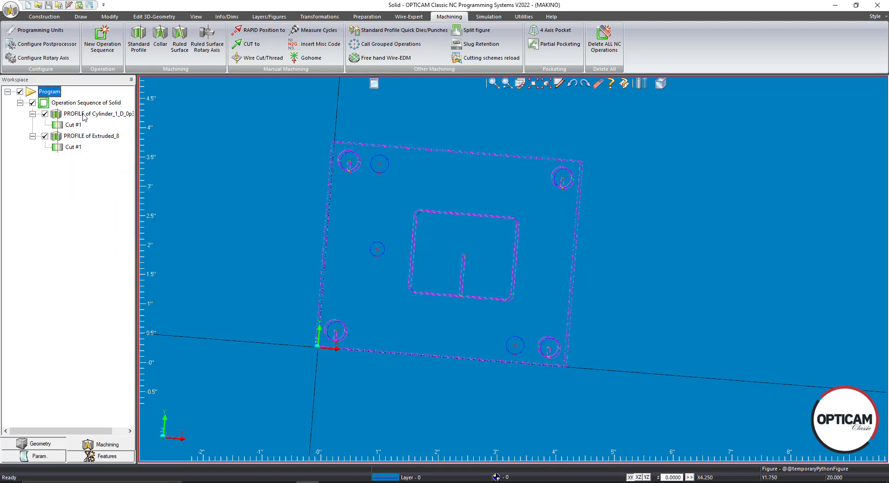
Step: Edit the Cylinder_1 profile operation and reselect its figures to include all seven round holes of the die
double_click(84, 117)
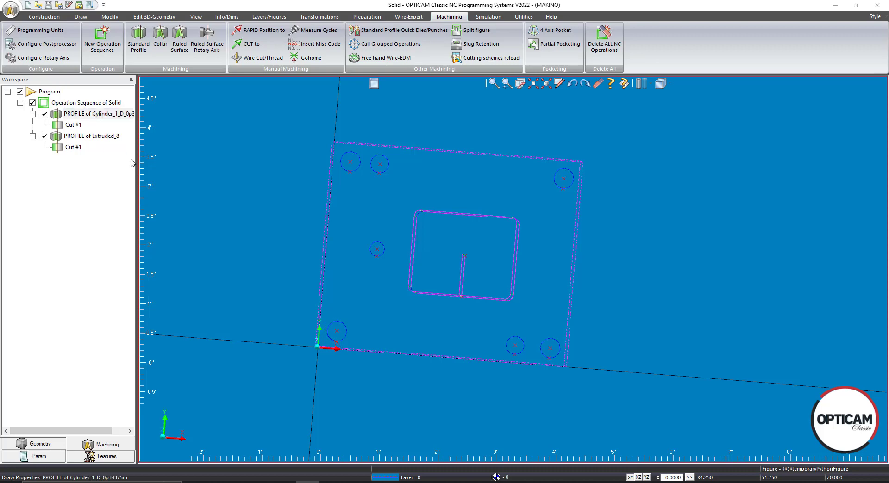
left_click_drag(288, 115, 179, 111)
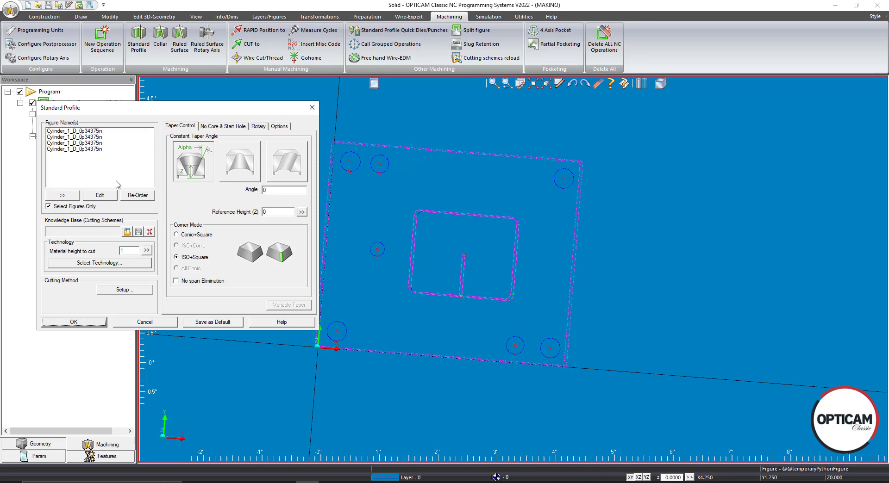
left_click(62, 195)
left_click(357, 175)
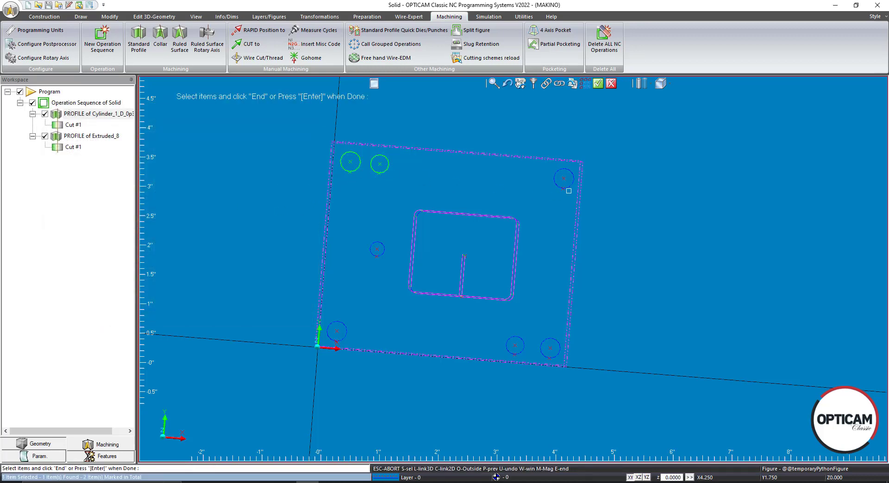
left_click(547, 338)
left_click(348, 328)
left_click(374, 254)
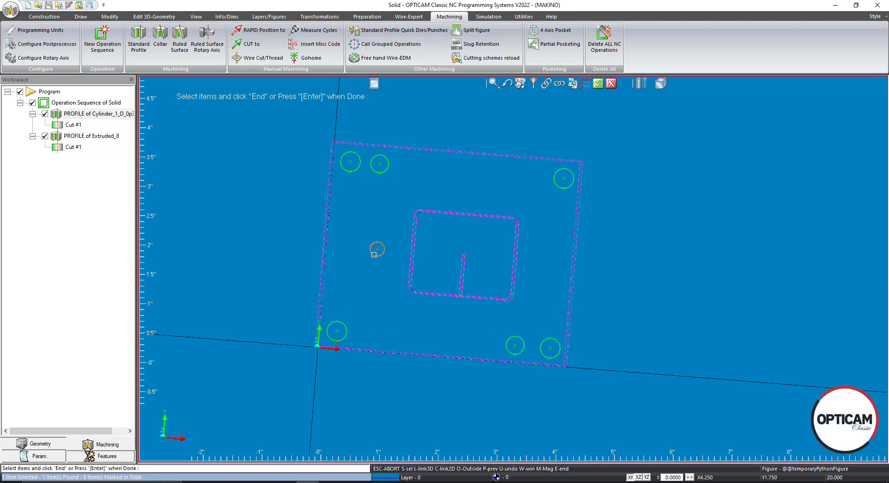
left_click(598, 84)
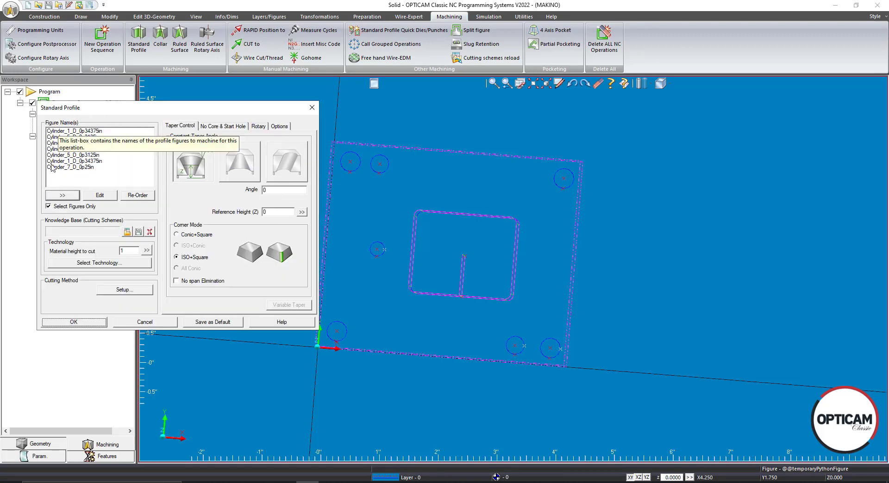
left_click_drag(149, 115, 193, 124)
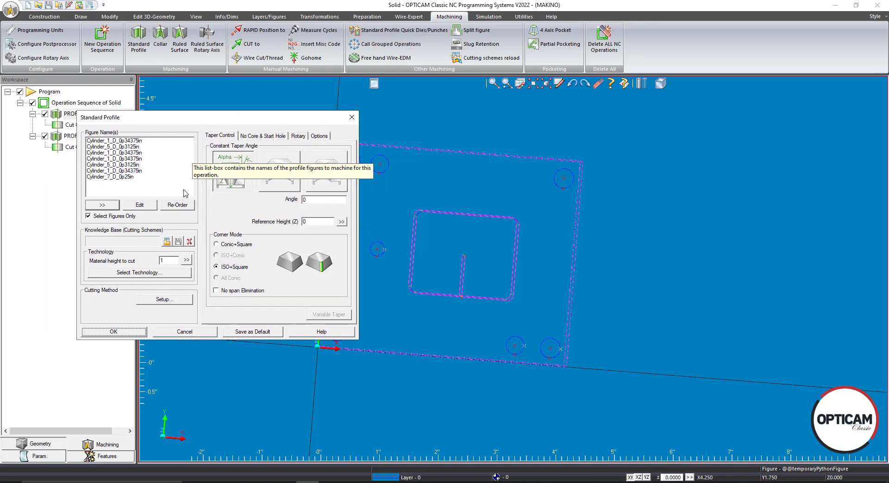
Step: Start selecting a cutting technology, agree to the licence terms, and set the nozzle characteristics to Both Away, Type Laminar, Position Away
left_click(131, 275)
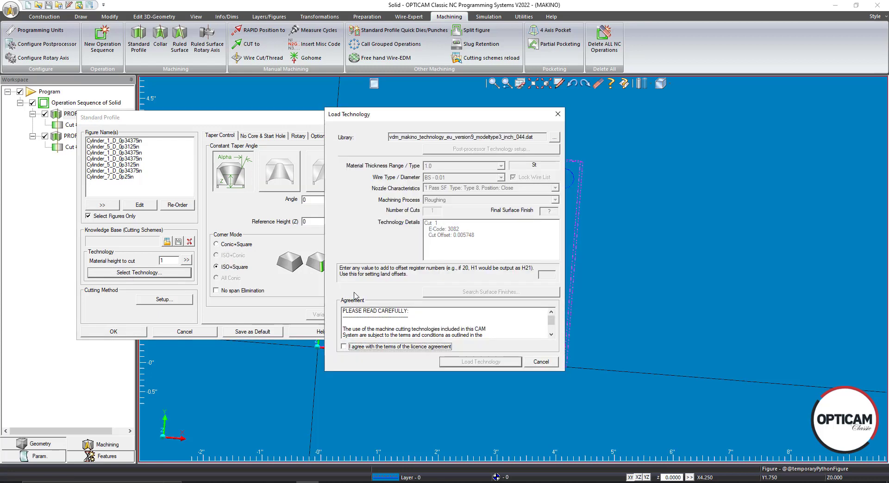
left_click(344, 346)
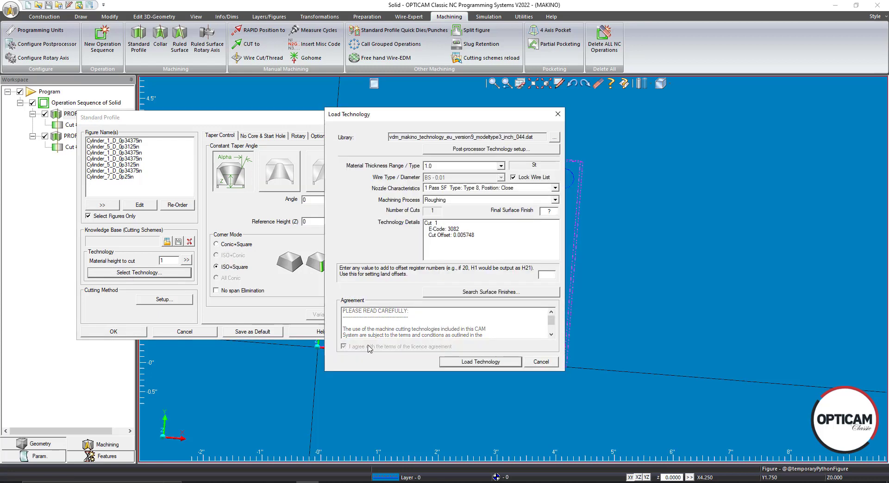
left_click(555, 188)
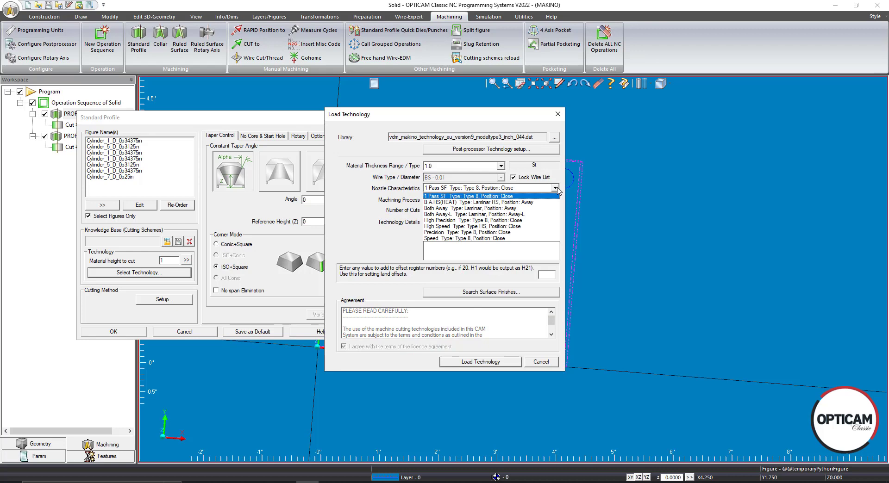
left_click(537, 208)
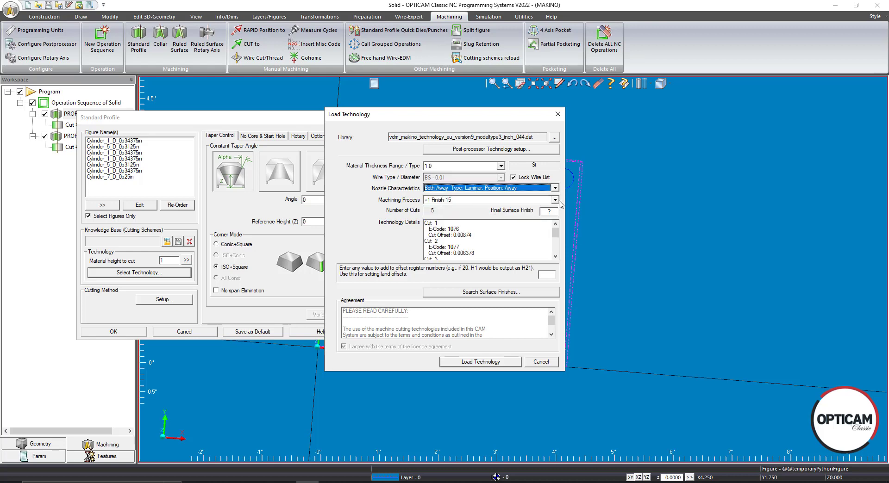
Step: Try the machining processes 2nd 50, +1 Finish 35 and +1 Finish 8 to compare their cuts
left_click(556, 200)
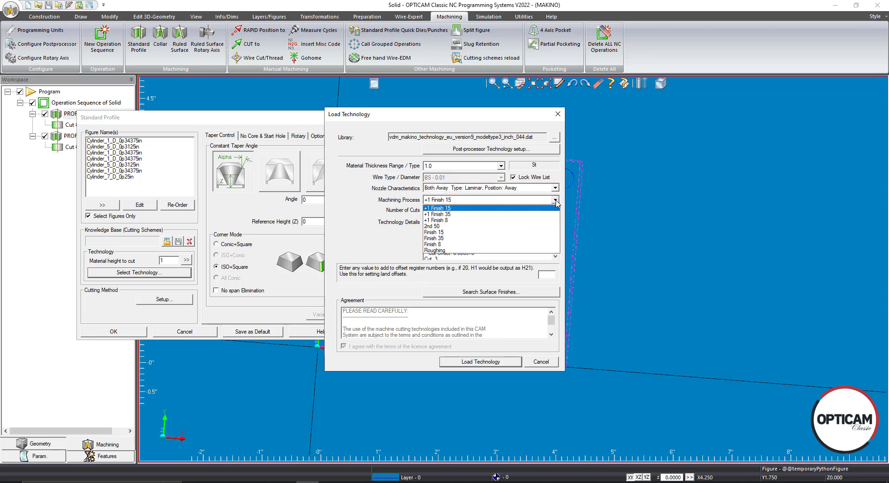
left_click(493, 226)
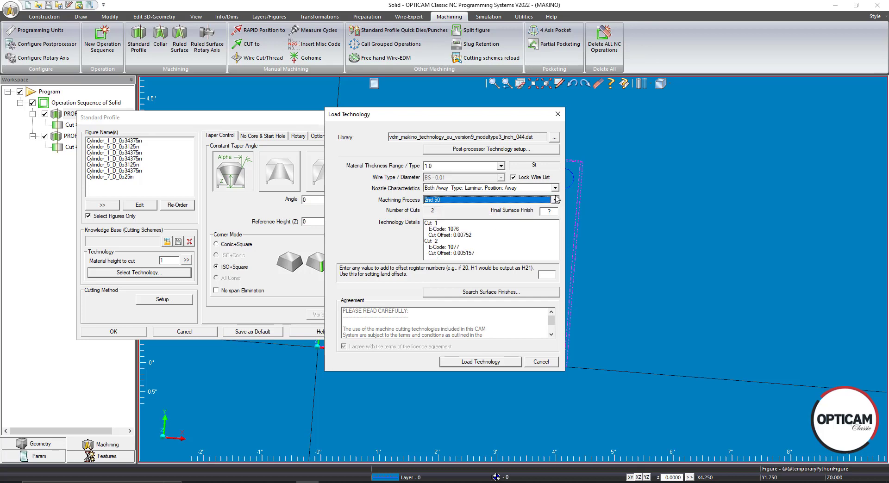
left_click(555, 199)
left_click(509, 214)
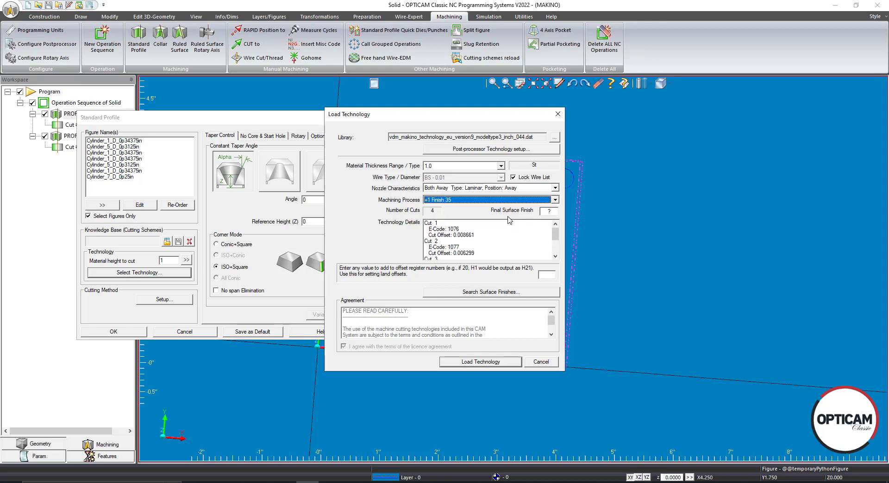
left_click(555, 199)
left_click(509, 220)
Step: Set the machining process to 2nd 50 and load the technology into the profile operation
left_click(555, 200)
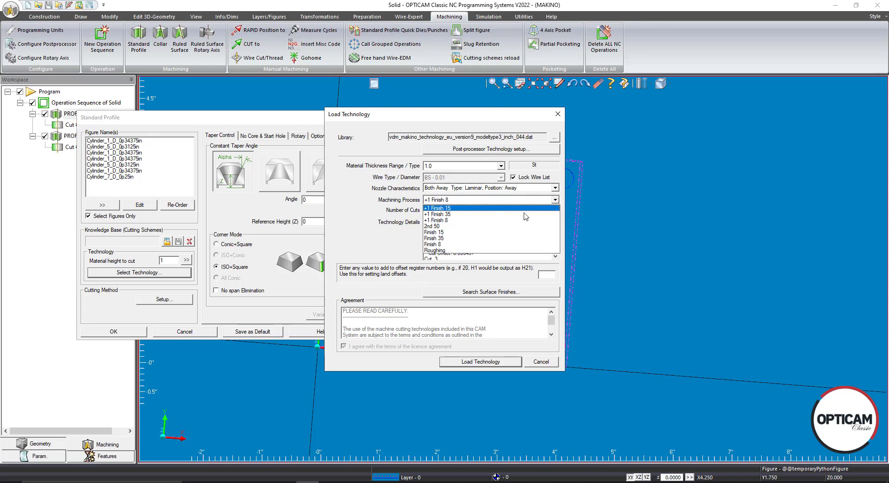
left_click(489, 227)
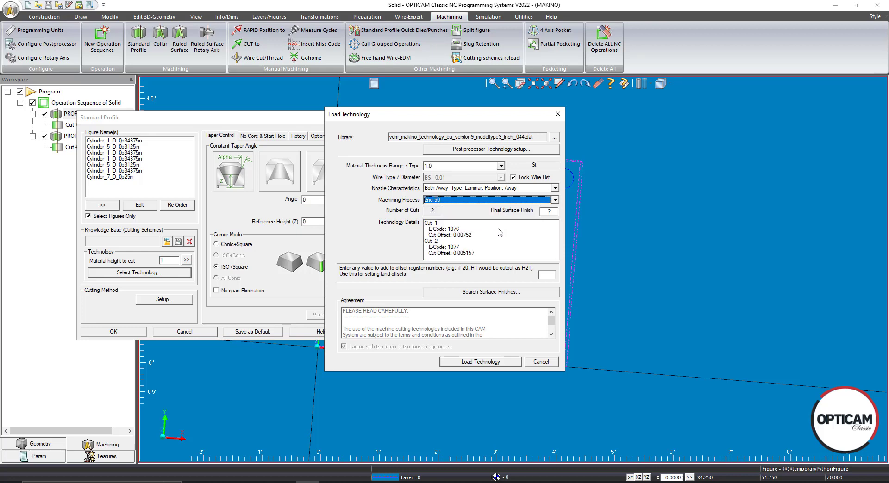
left_click(473, 363)
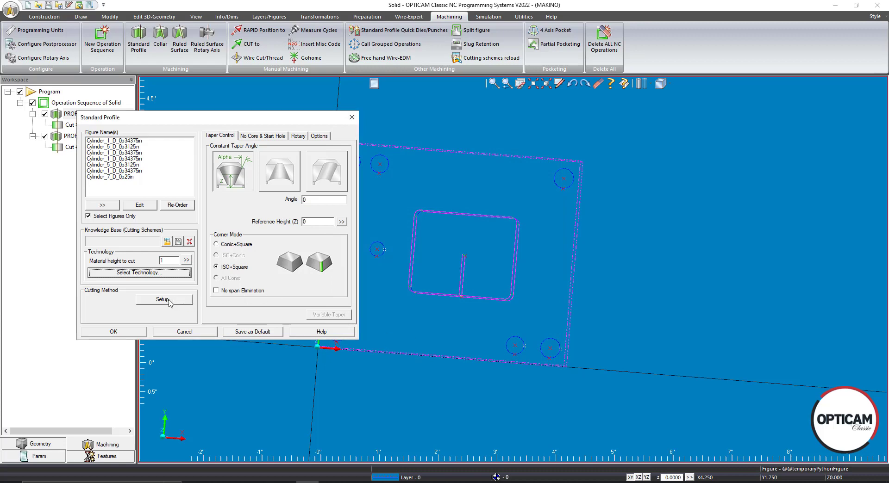
Step: In the cutting setup's tagging settings, set the end stop distance to .05, clear the Lead OFF value, and accept
left_click(167, 304)
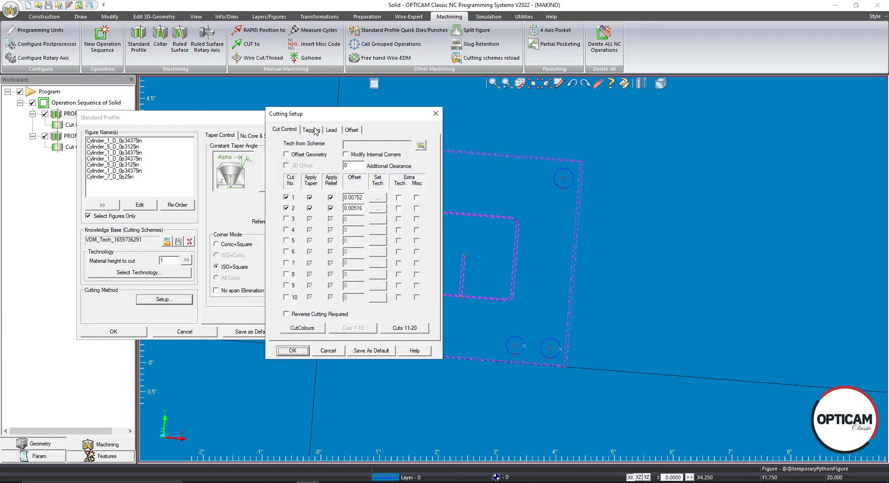
left_click(311, 130)
left_click_drag(298, 174, 281, 176)
key("BackSpace")
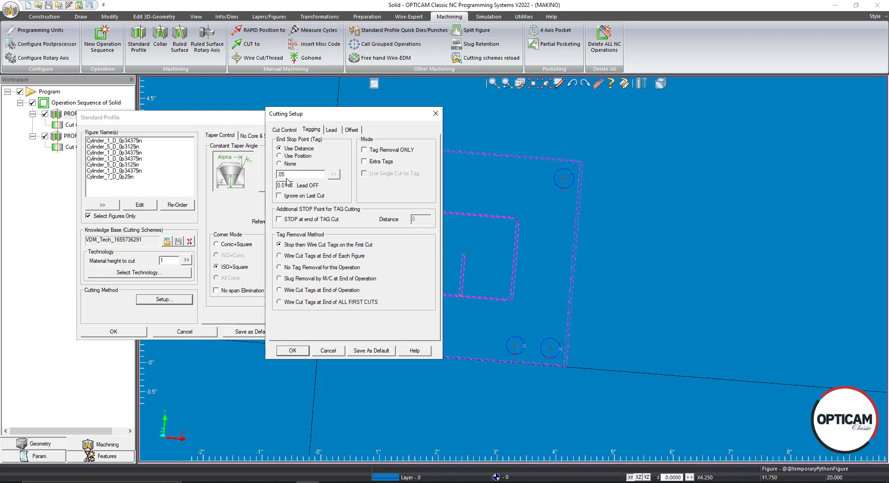
left_click_drag(278, 185, 325, 188)
key("BackSpace")
left_click(293, 351)
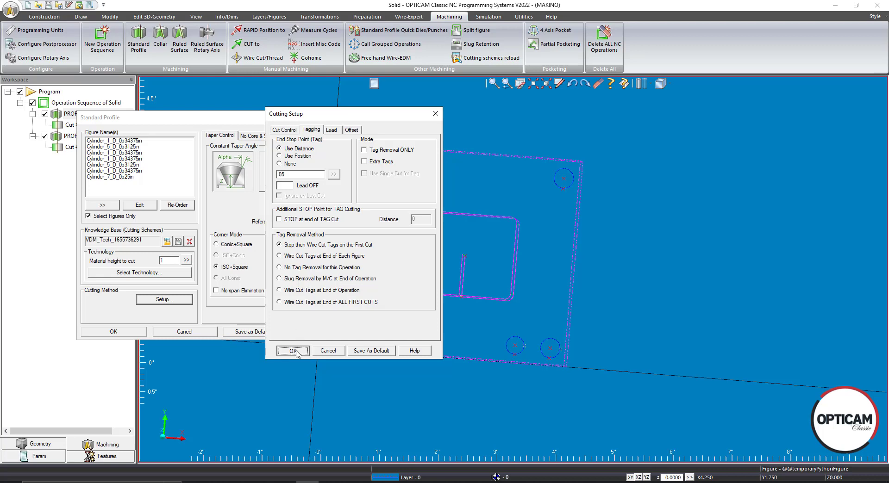
Step: Accept the cylinder profile, and load Roughing technology with nozzle characteristics Both Away, Type Laminar, Position Away into the Extruded_8 profile
left_click(113, 332)
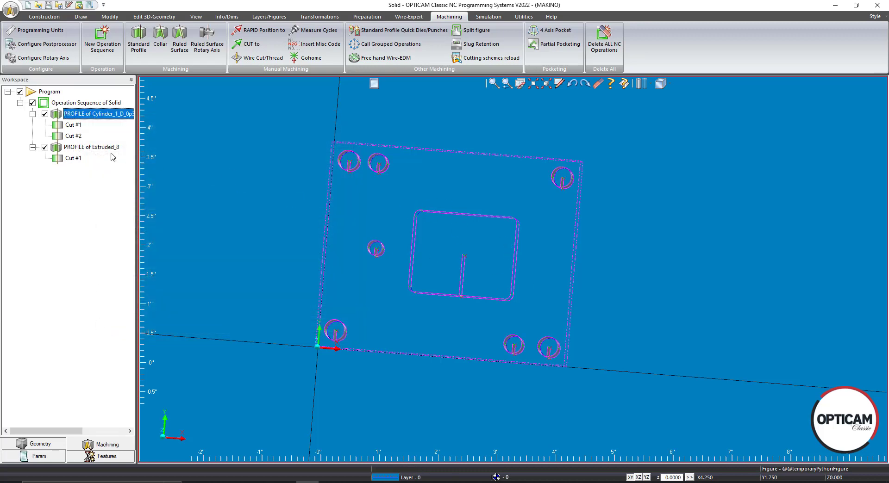
double_click(76, 149)
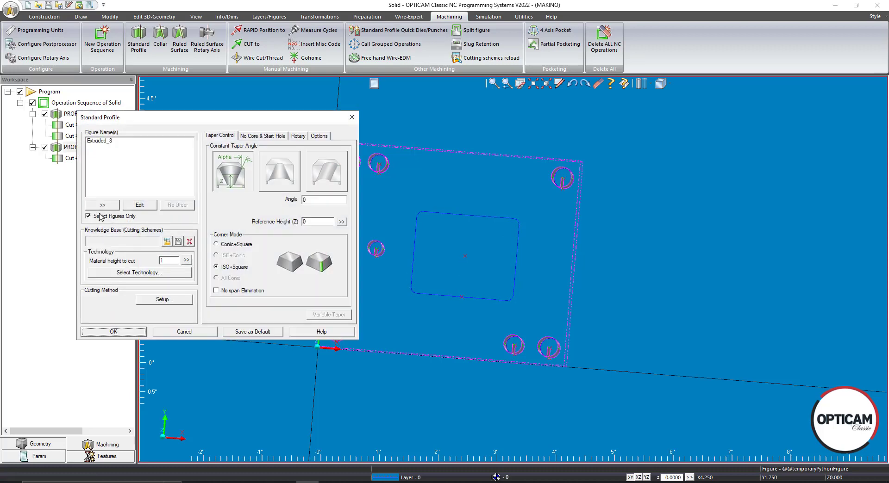
left_click(133, 271)
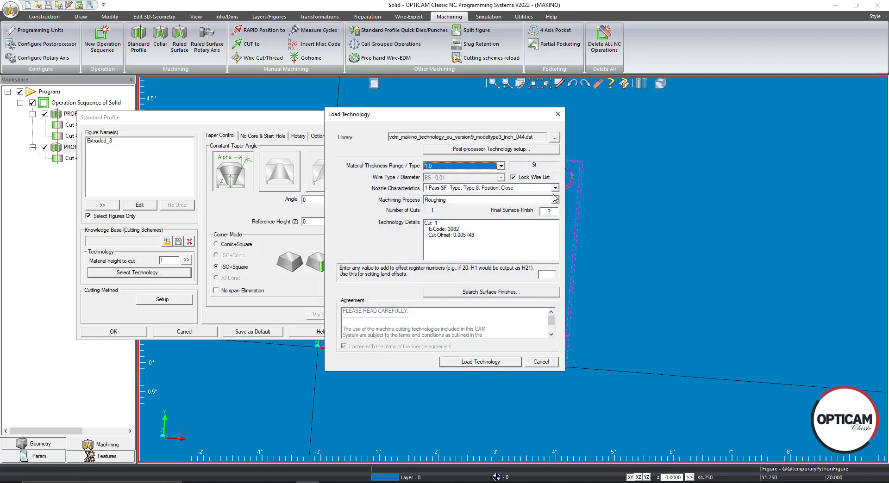
left_click(555, 188)
left_click(555, 204)
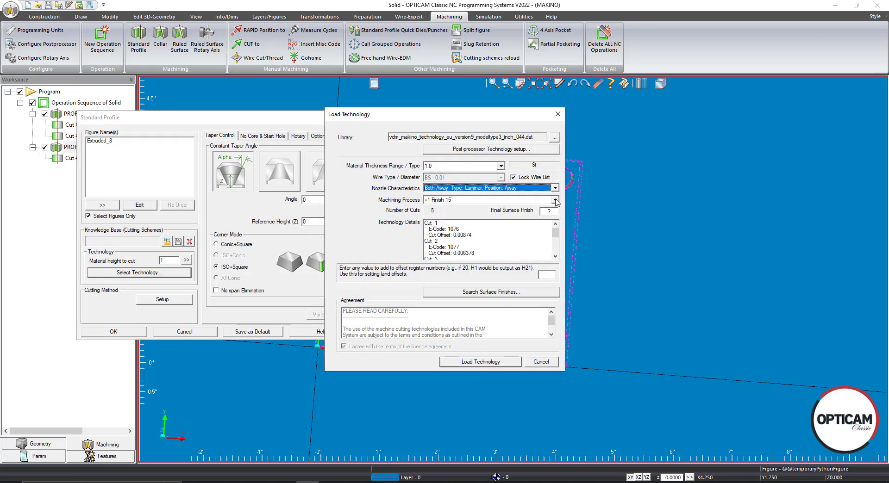
left_click(555, 200)
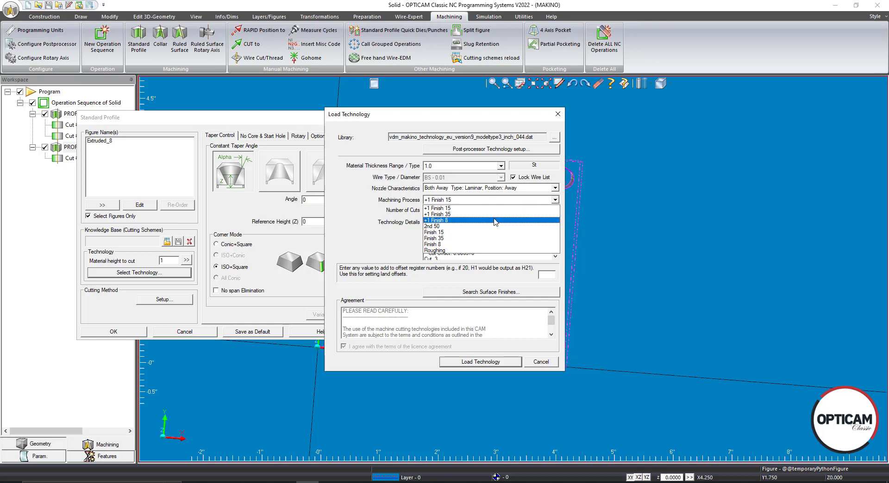
left_click(463, 250)
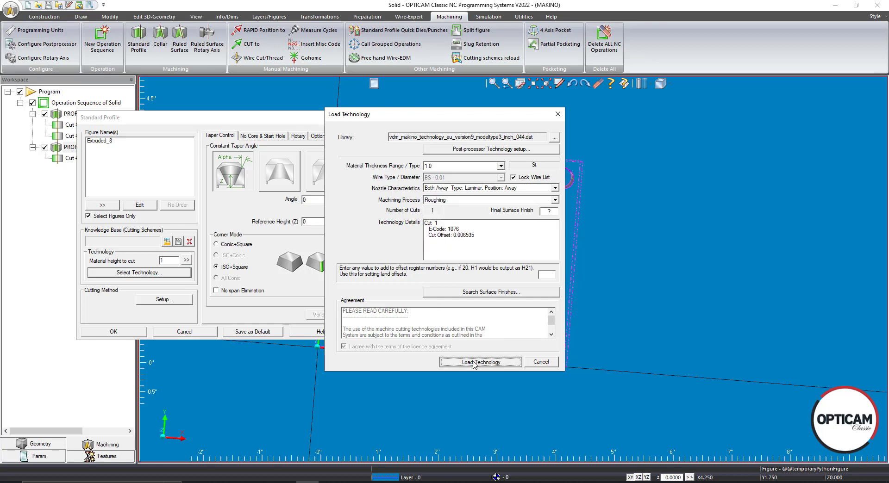
left_click(480, 362)
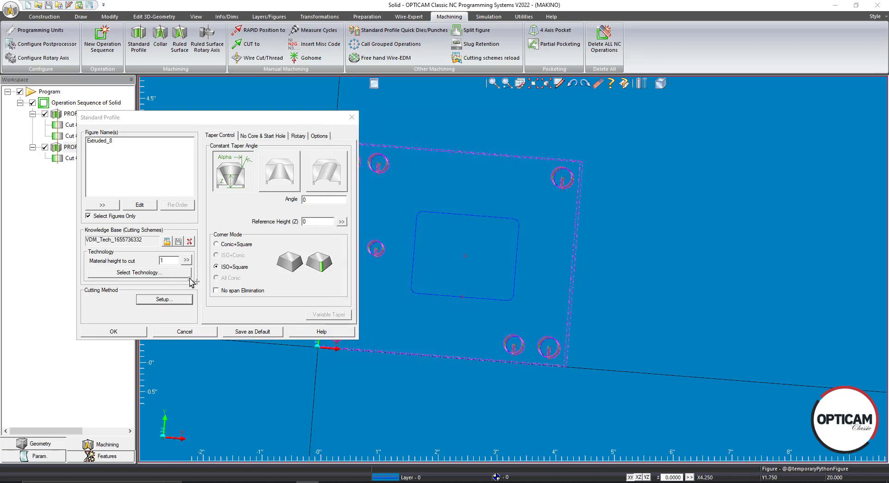
Step: For the Extruded_8 profile, set the tag's end stop distance to .05, clear the Lead OFF value, and accept the operation
left_click(164, 299)
left_click(311, 130)
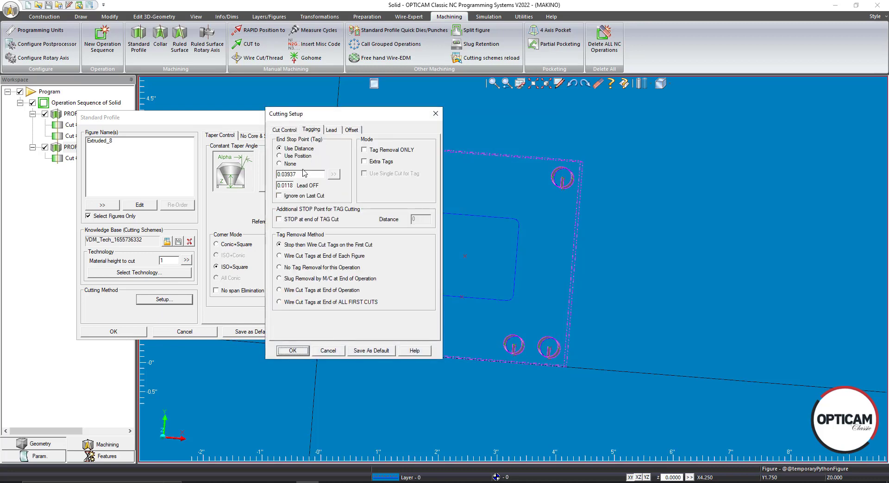
double_click(304, 173)
key("BackSpace")
key("Tab")
key("BackSpace")
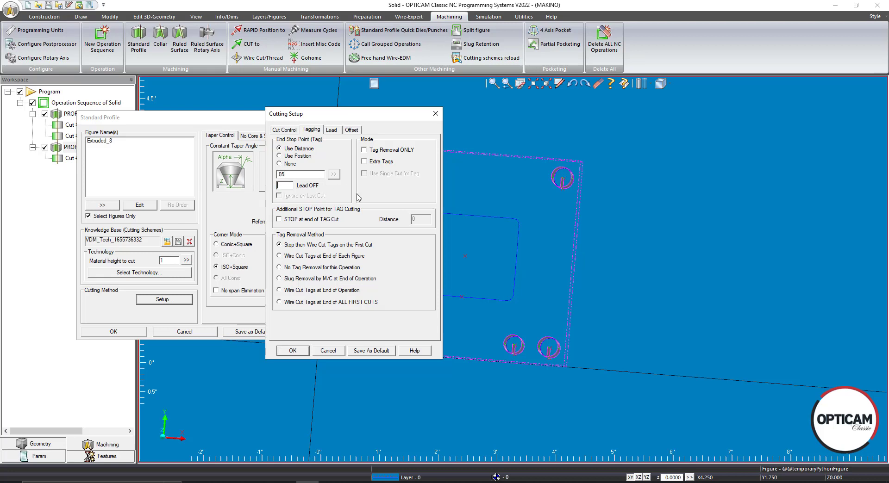
left_click(293, 351)
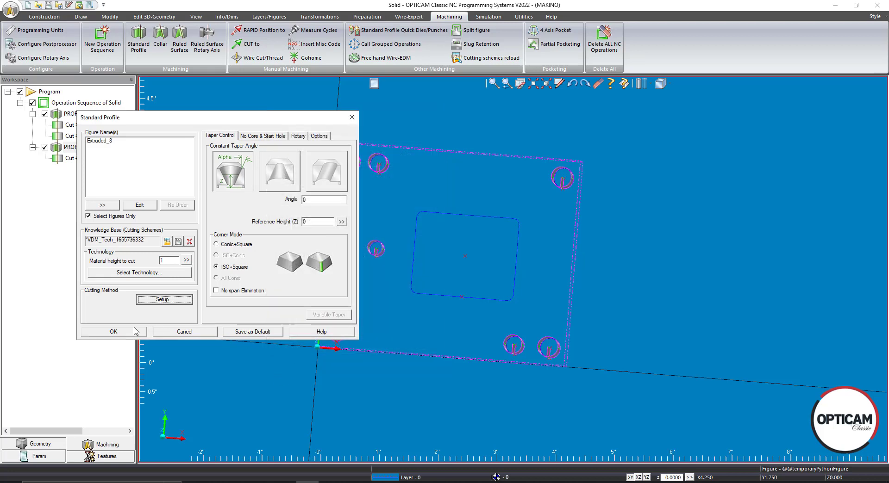
left_click(100, 332)
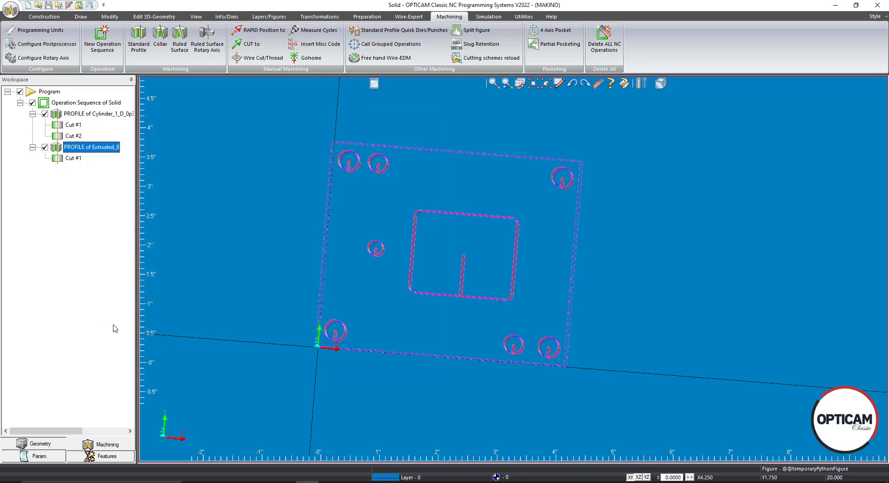
Step: Turn off rendering in the options of the Extruded_8 profile operation and accept the change
left_click_drag(453, 316, 454, 272)
scroll(450, 273, "up", 3)
left_click_drag(454, 278, 467, 295)
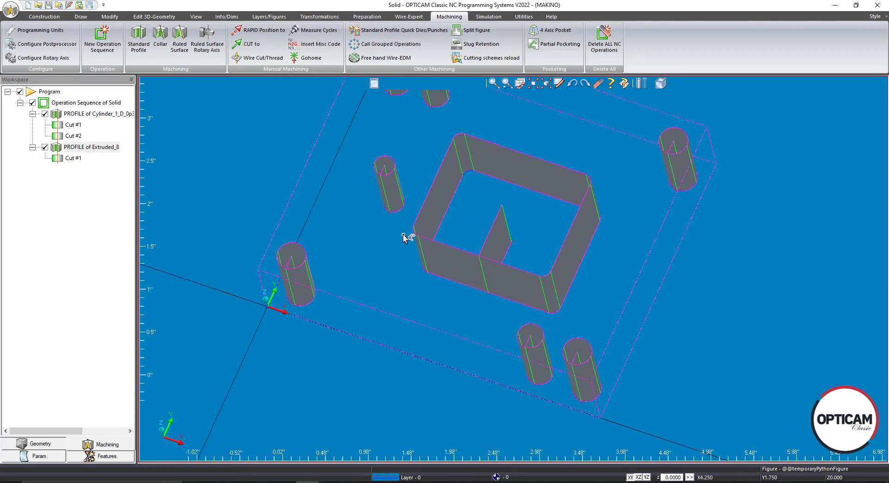
left_click_drag(434, 202, 490, 315)
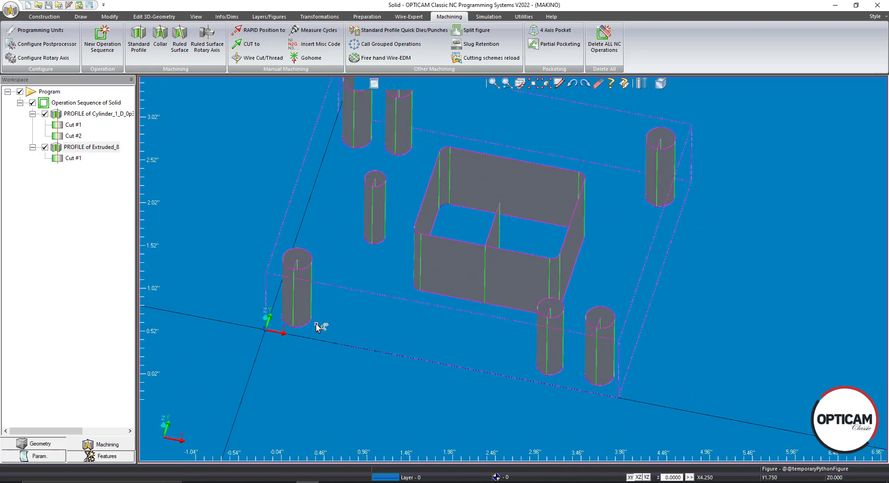
double_click(79, 147)
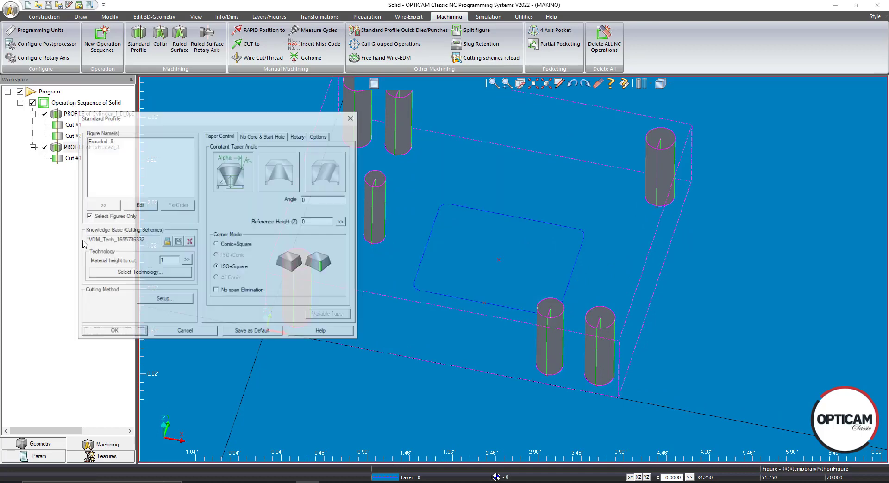
left_click(319, 135)
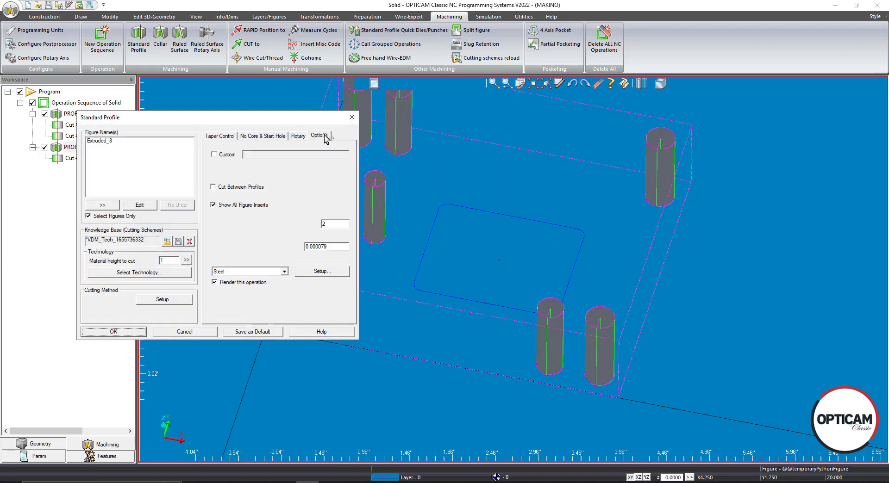
left_click(227, 283)
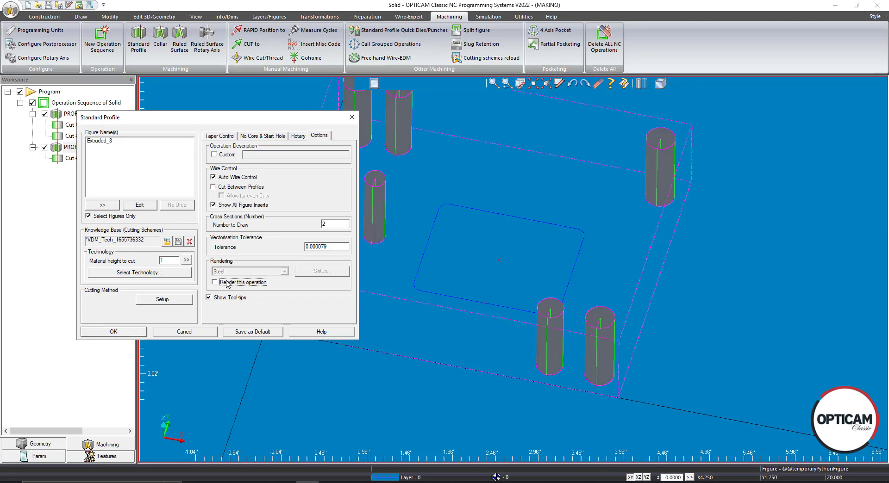
left_click(114, 332)
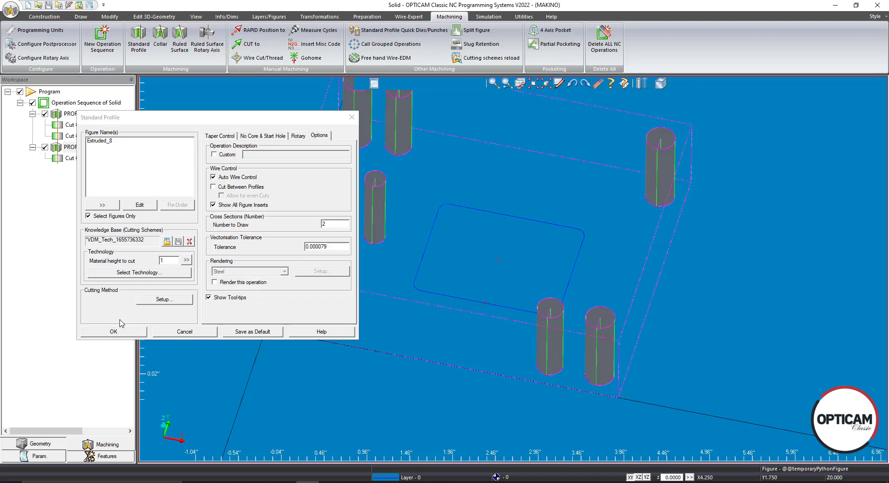
Step: Turn off rendering for the cylinder profile operation in its options and accept the change
double_click(76, 116)
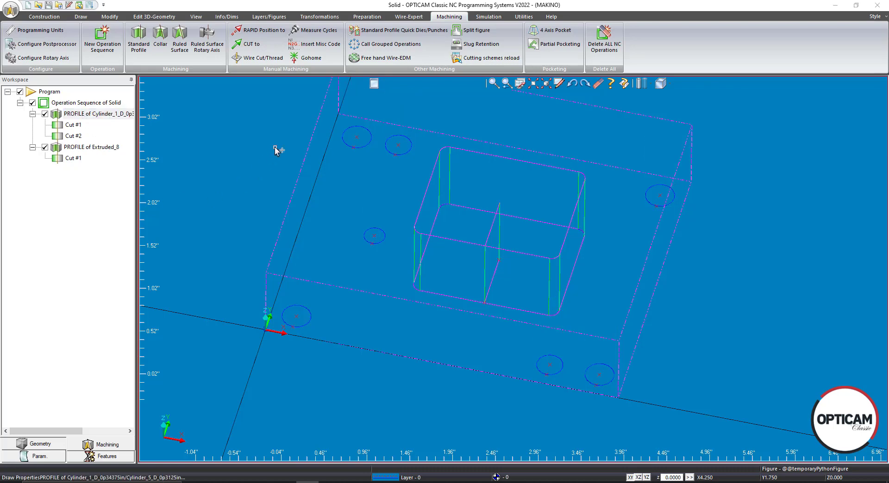
left_click(318, 135)
left_click(240, 282)
left_click(113, 331)
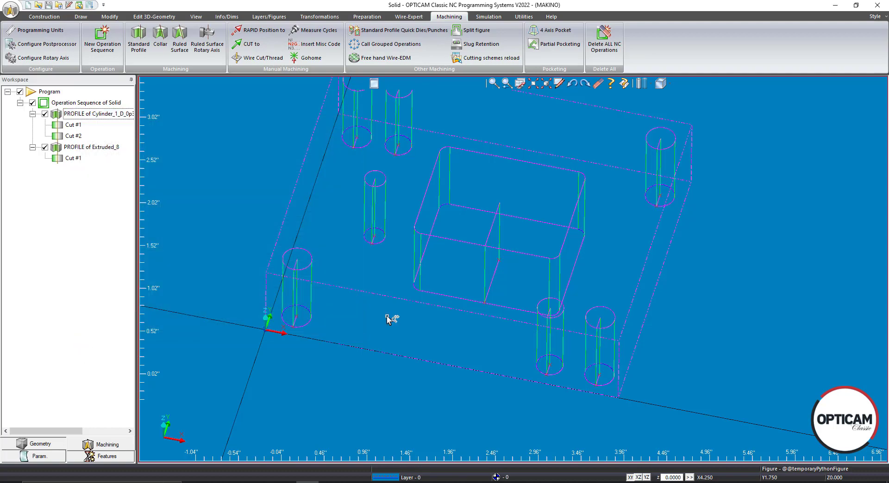
Step: Start the standard simulation of the program, play it forward, and reduce the playback speed
scroll(516, 292, "down", 2)
middle_click_drag(514, 291, 498, 267)
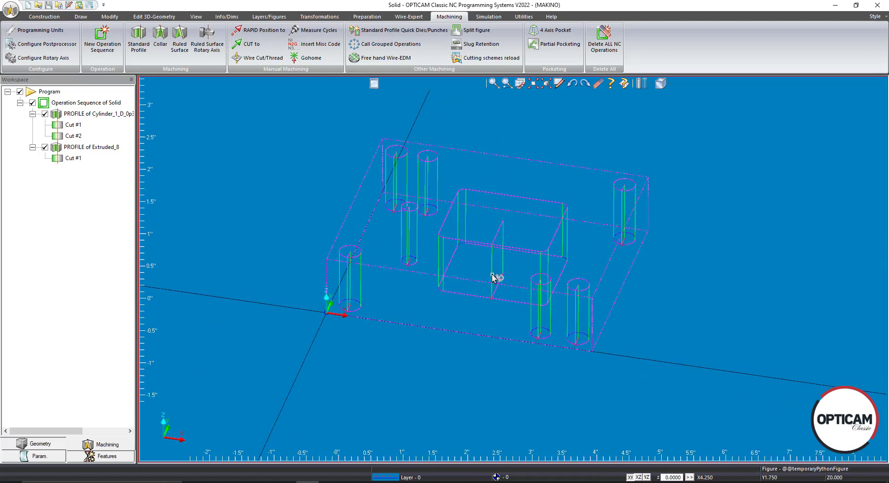
left_click(488, 17)
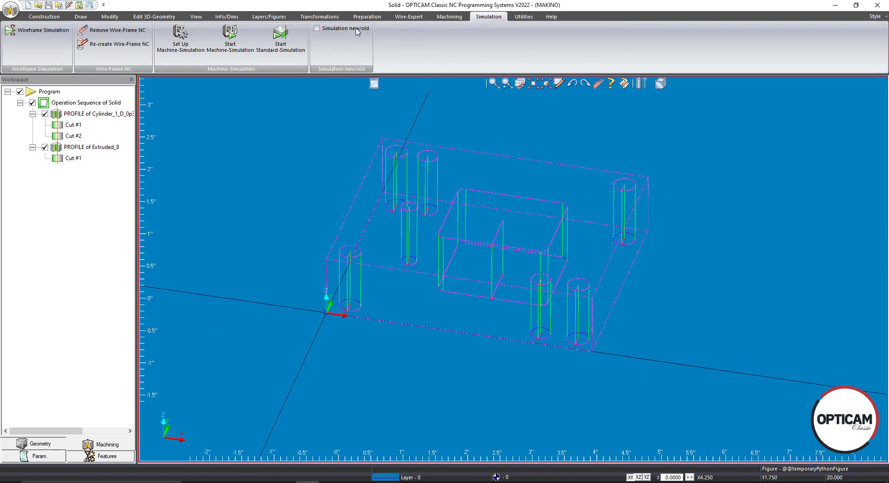
left_click(280, 47)
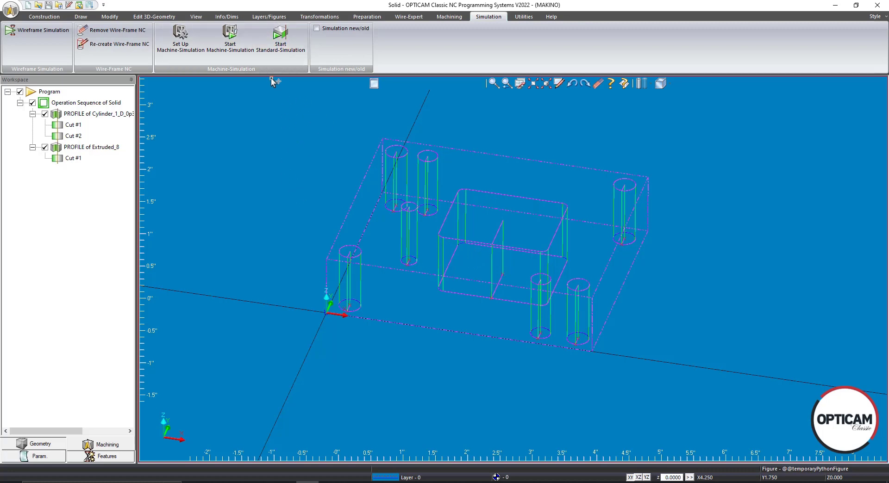
left_click(278, 46)
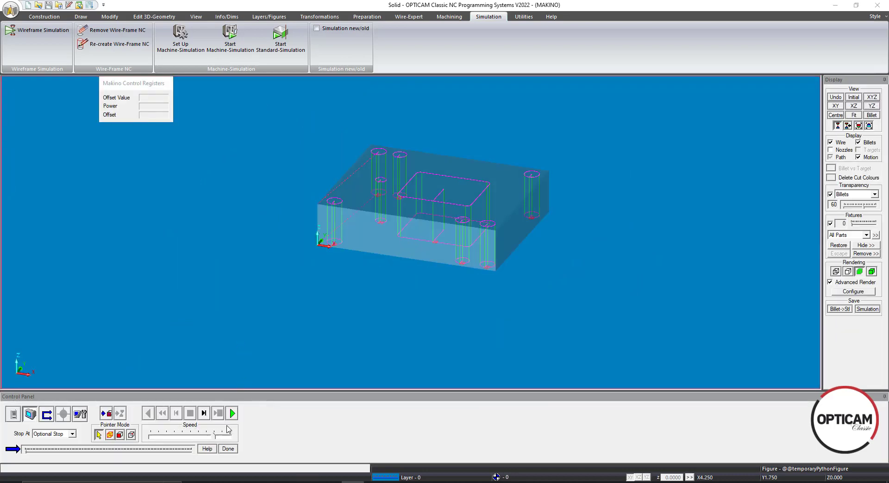
left_click(232, 413)
left_click_drag(214, 436, 174, 438)
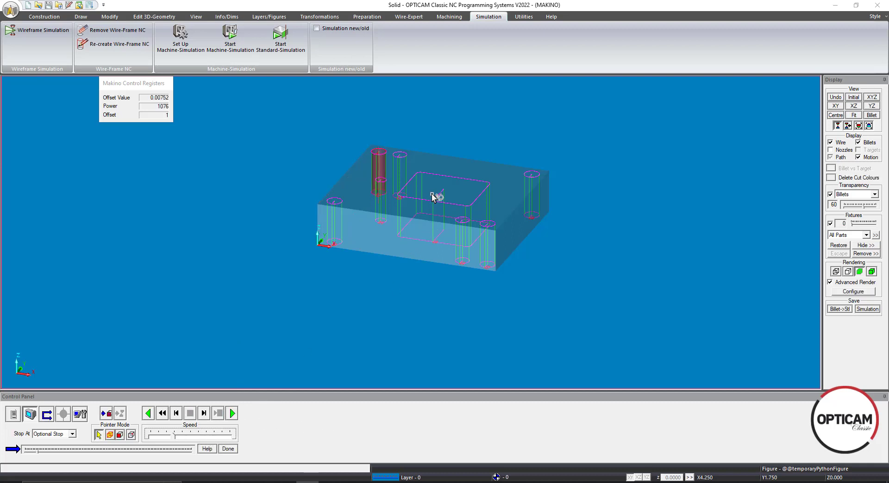
scroll(434, 198, "up", 4)
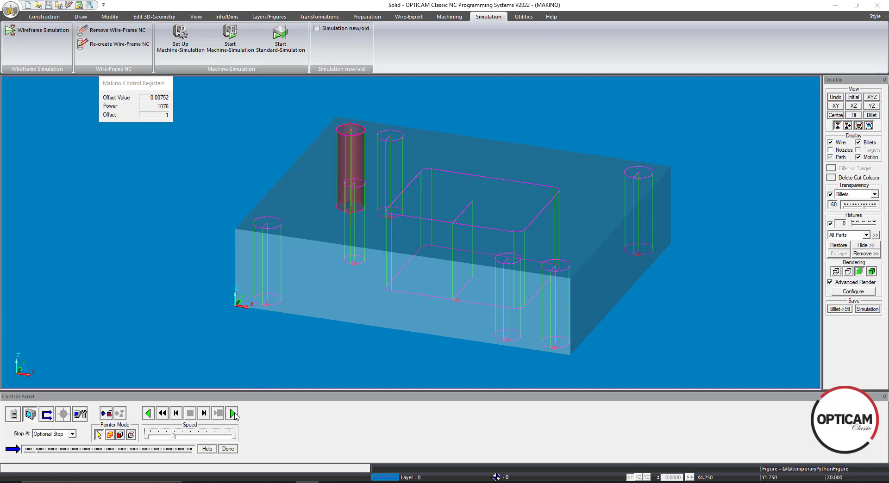
Step: Remove the separated slugs of the first two holes while resuming playback, and enable Automatically Remove Smallest Solid on Separation
left_click(233, 414)
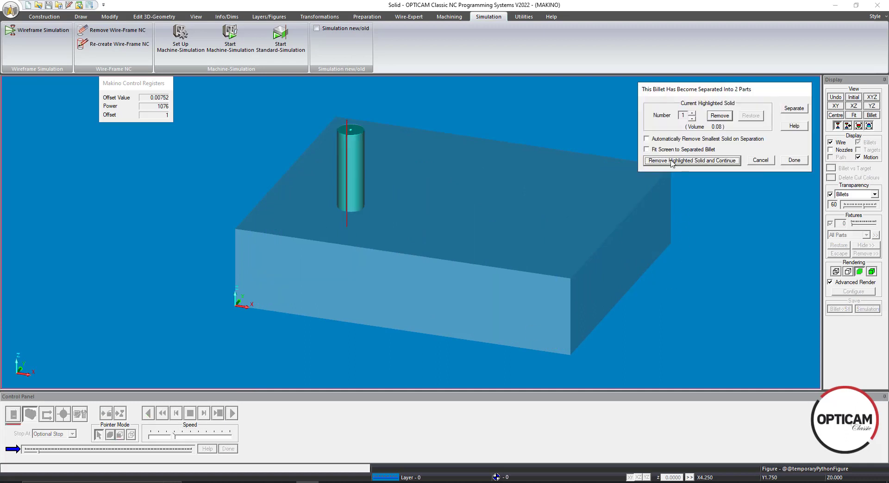
left_click(673, 160)
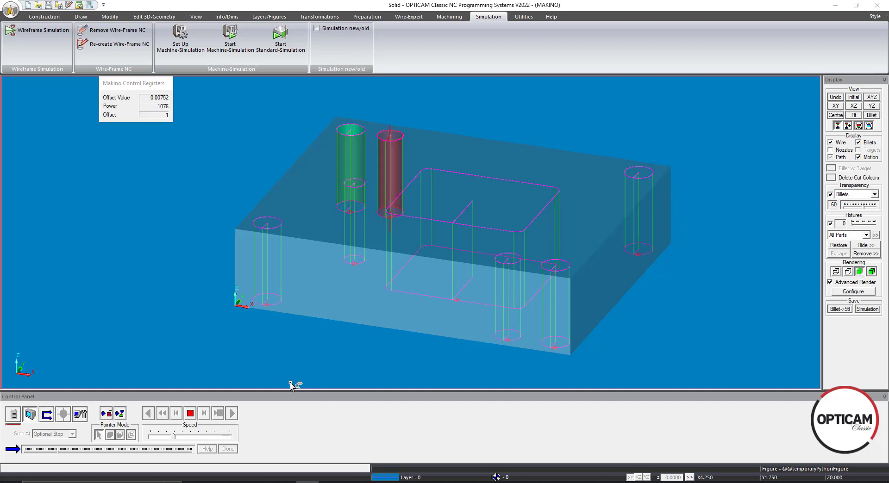
left_click(233, 414)
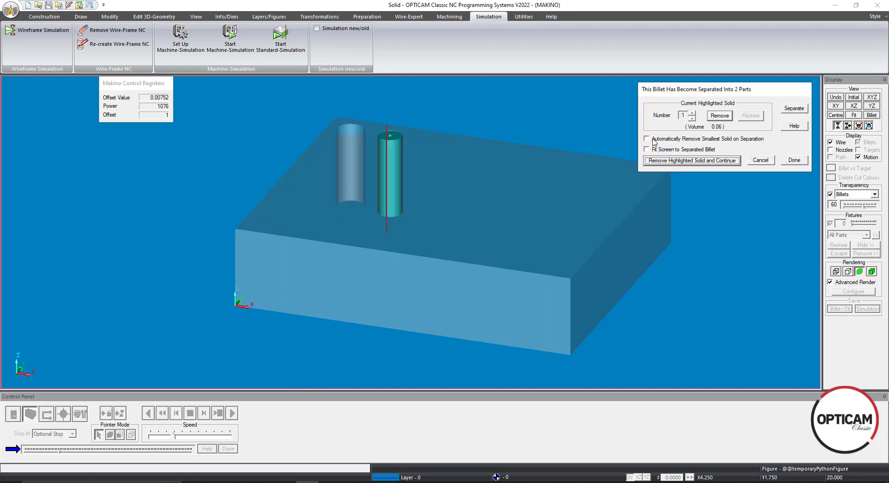
left_click(652, 140)
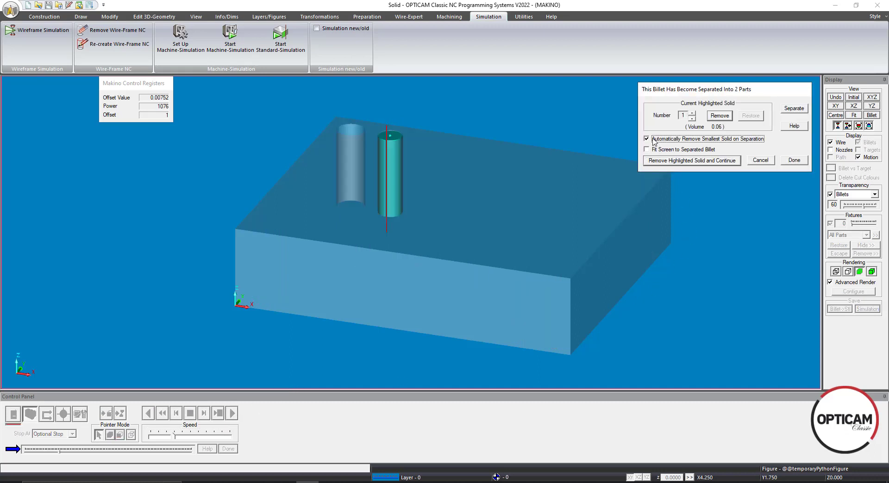
left_click(661, 162)
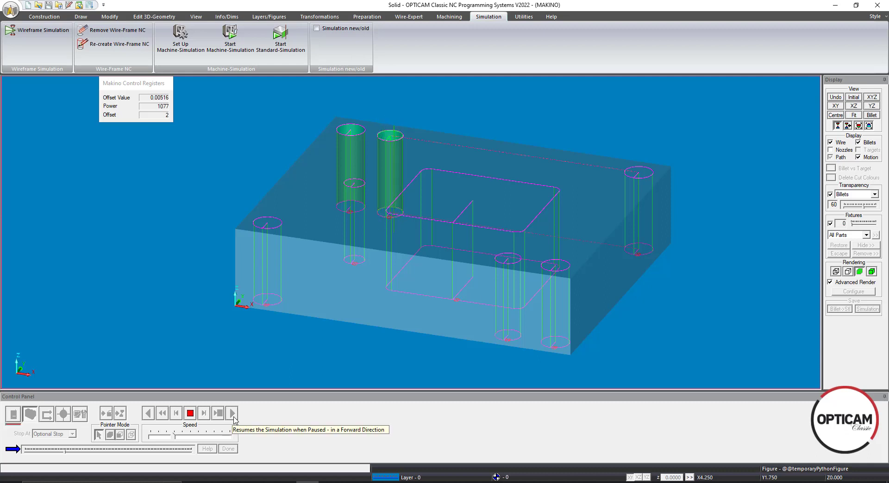
Step: Raise the simulation speed slightly, continue simulating the remaining hole cuts, and exit to the programming workspace
left_click(185, 439)
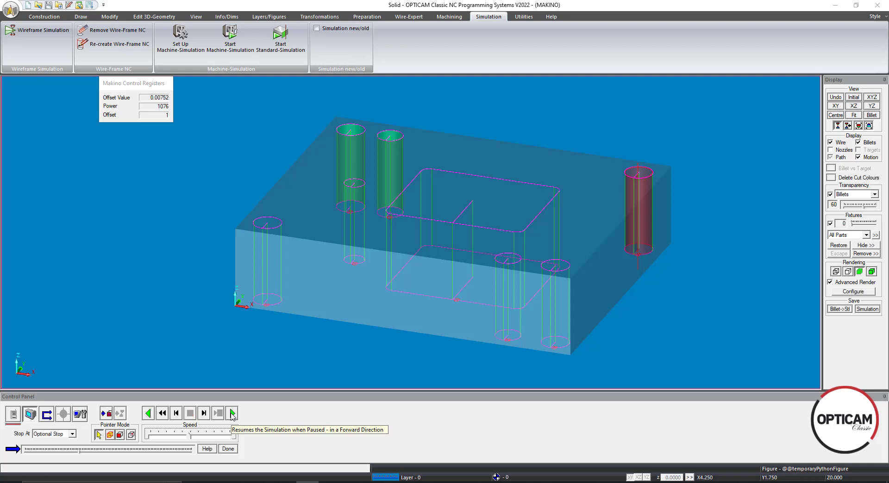
left_click(232, 414)
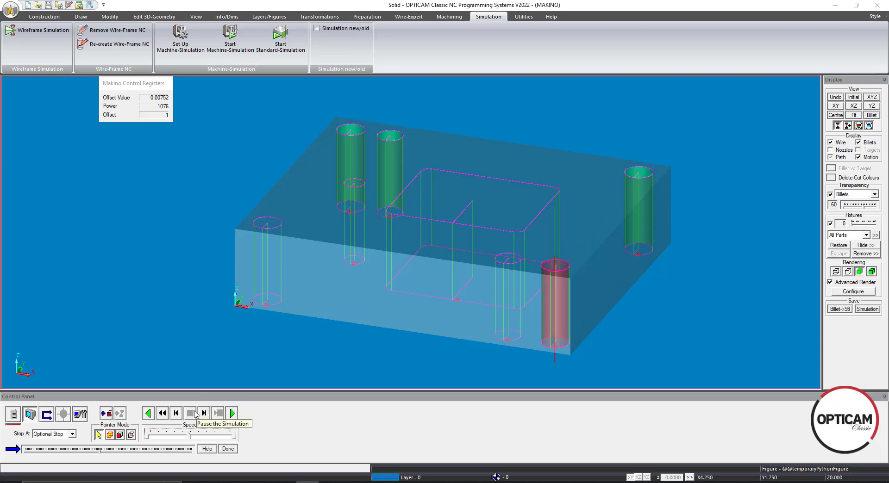
left_click(233, 414)
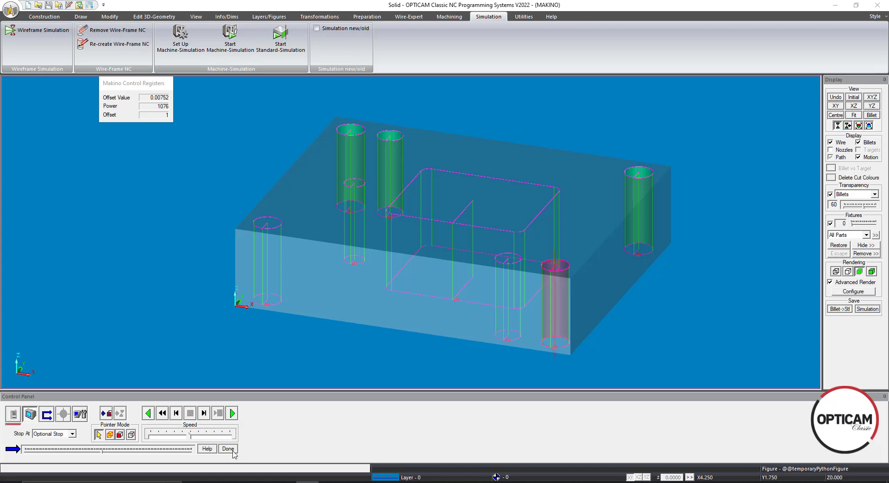
left_click(228, 449)
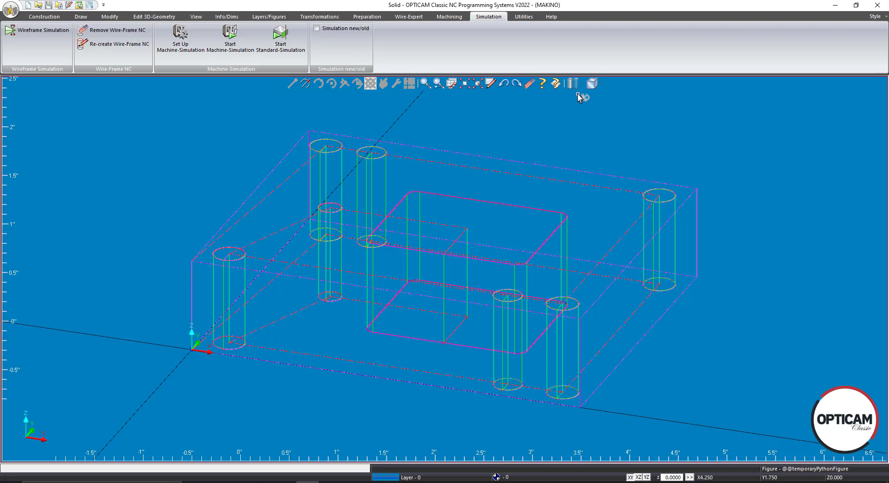
left_click(594, 84)
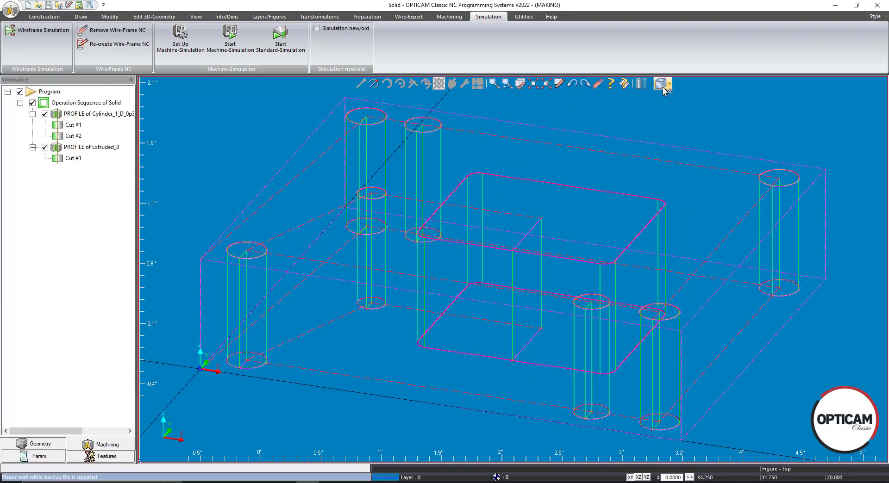
Step: Switch to the top view and inspect the cut paths around the small hole beside the rectangular opening up close
left_click(660, 84)
left_click(668, 96)
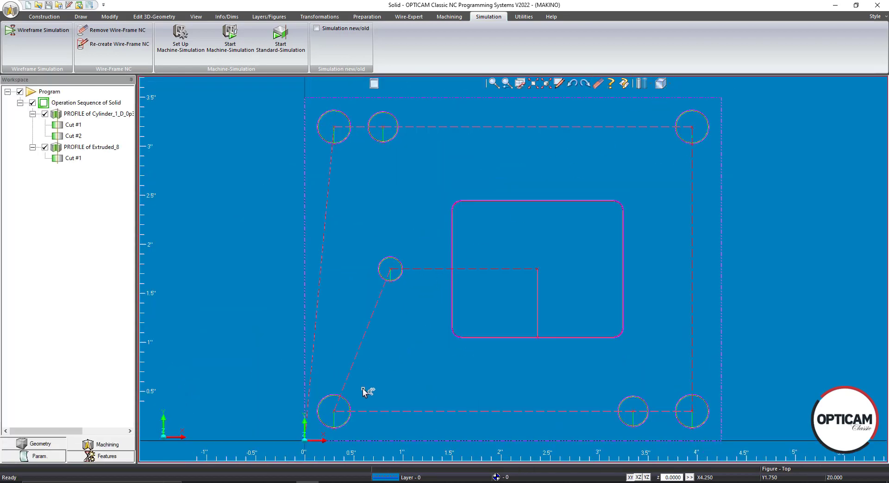
scroll(398, 262, "up", 5)
scroll(404, 262, "up", 10)
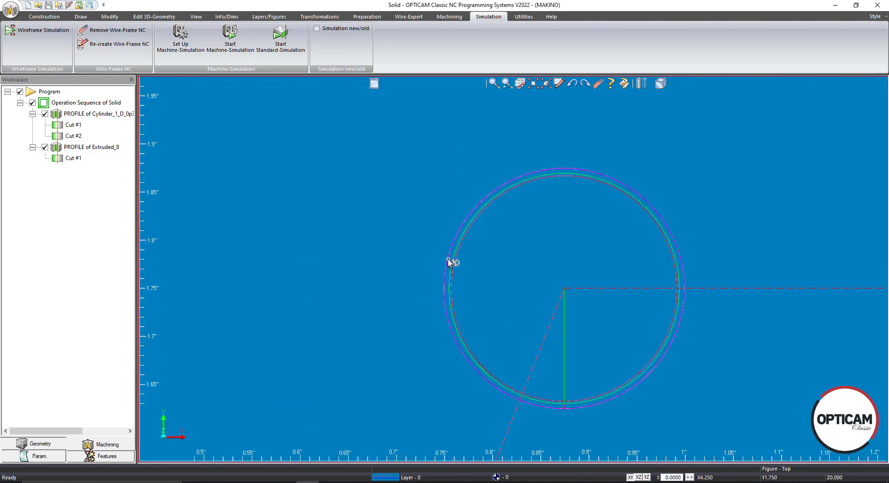
scroll(481, 266, "down", 11)
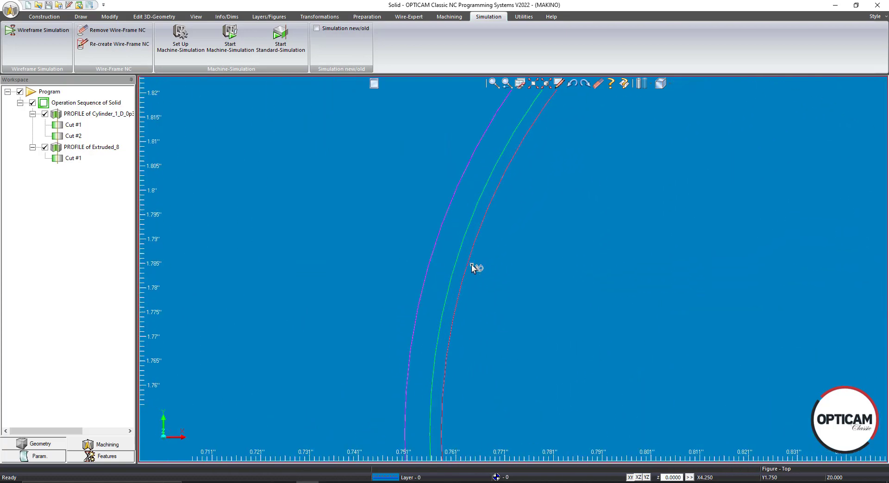
scroll(657, 342, "down", 6)
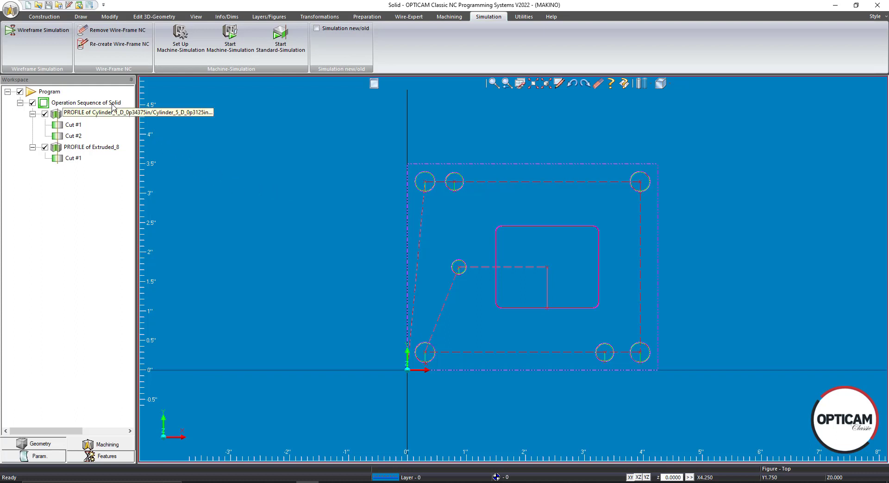
Step: Post-process the wire EDM program to generate its NC code
left_click(11, 11)
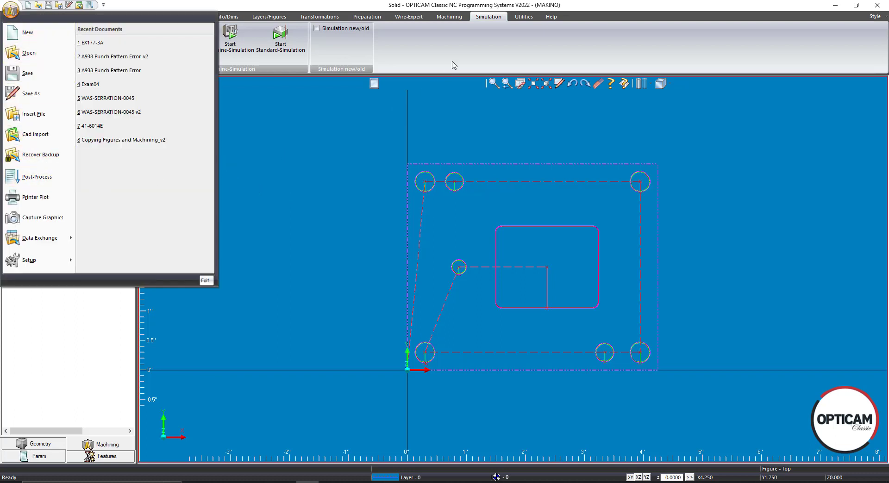
left_click(517, 25)
left_click(525, 17)
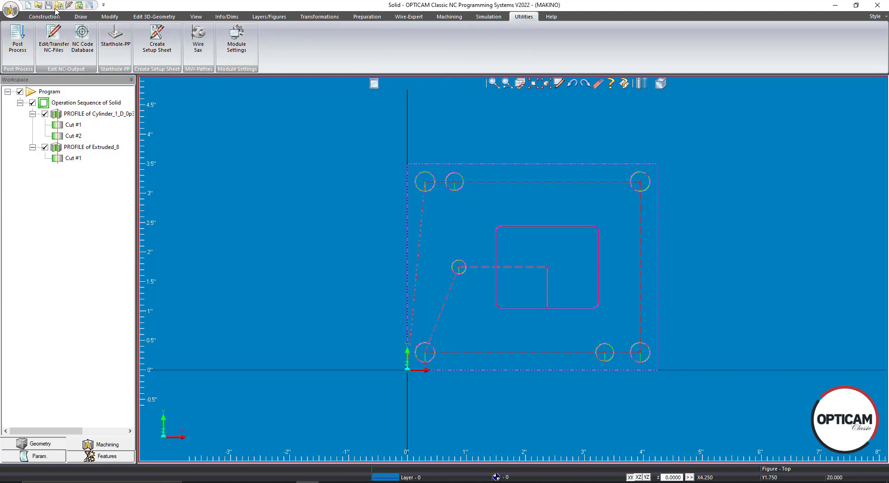
left_click(90, 6)
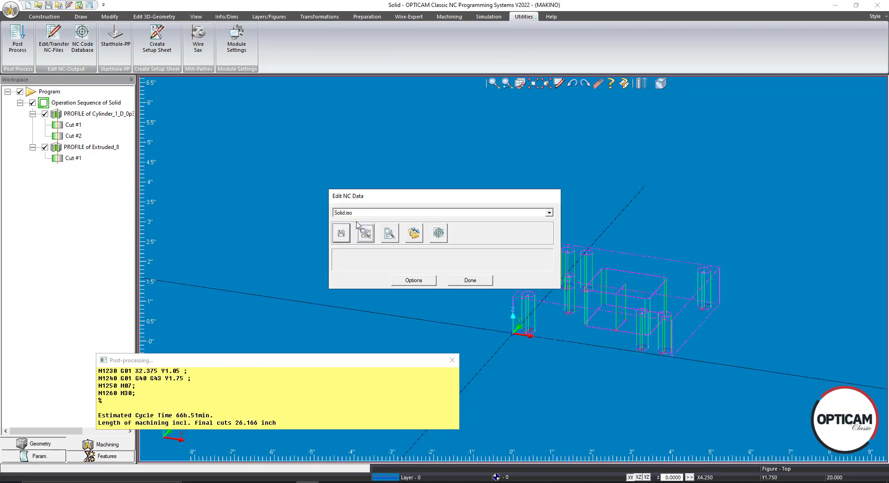
Step: Review the NC data options for destination, DNC application, editor and simulation software, and close them
left_click(369, 235)
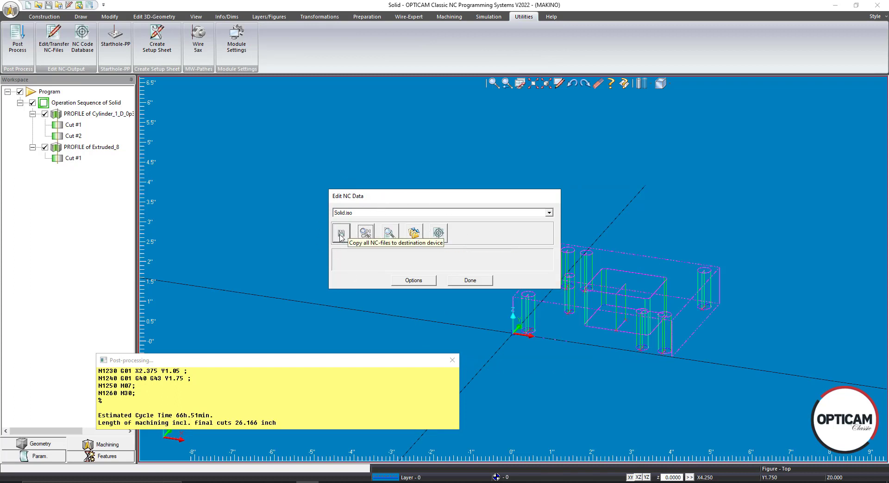
left_click(413, 281)
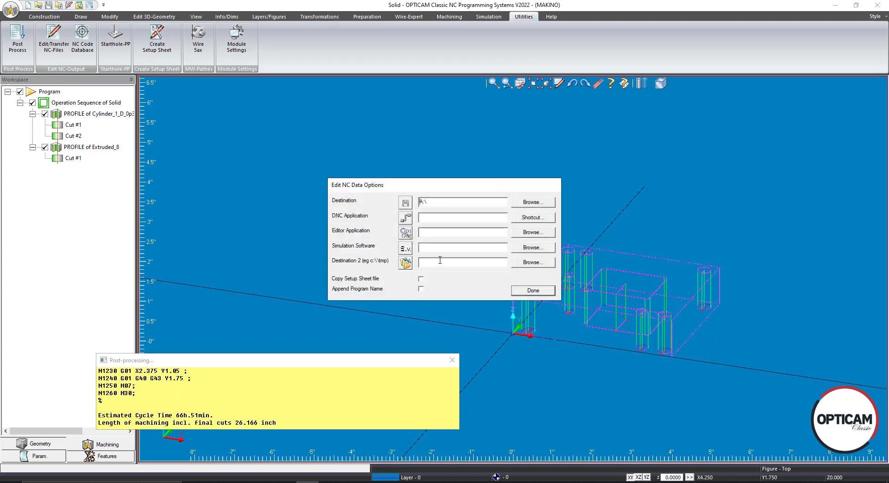
left_click(541, 292)
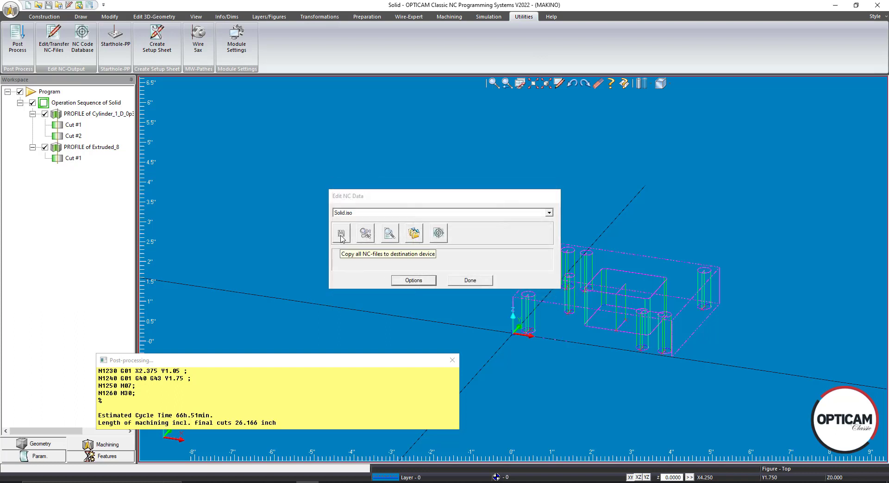
Step: Open Solid.iso in the text editor and examine the header and the D1 and E1076 codes on line N140
left_click(365, 236)
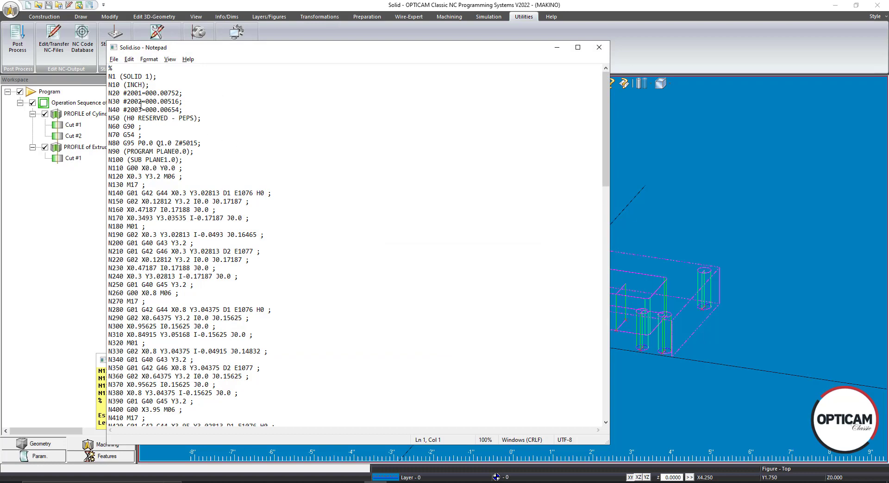
scroll(228, 152, "down", 1)
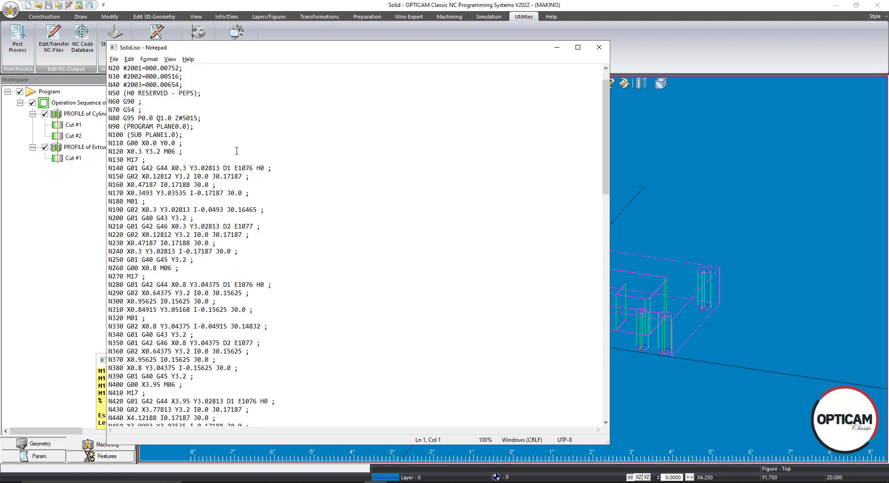
scroll(237, 151, "down", 1)
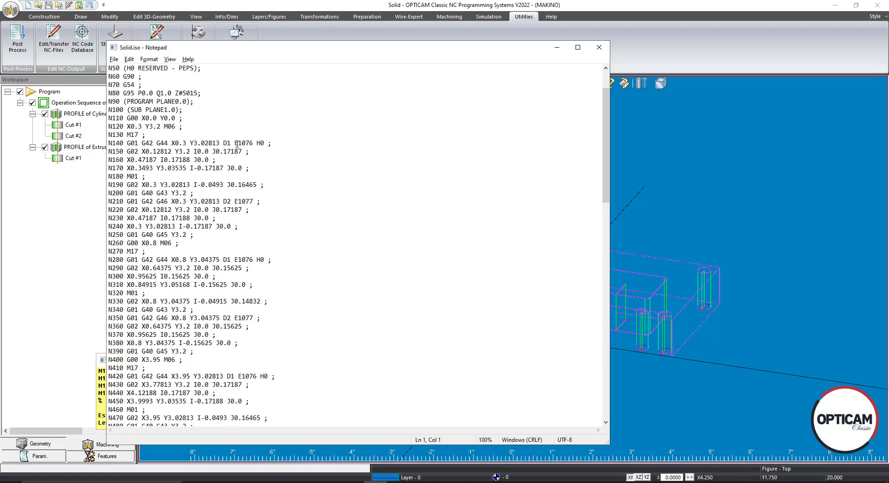
left_click_drag(223, 143, 257, 144)
left_click_drag(222, 143, 253, 142)
left_click(268, 193)
left_click_drag(235, 142, 255, 142)
scroll(250, 204, "down", 2)
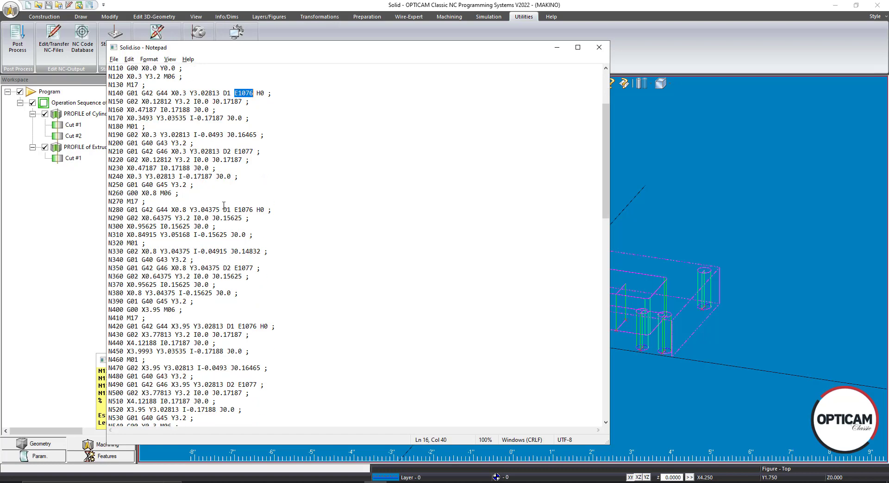
Step: Check the offset and E-code on line N280, look through the remaining NC code, and close the file and the NC data dialog
left_click_drag(224, 210, 261, 210)
scroll(272, 211, "up", 4)
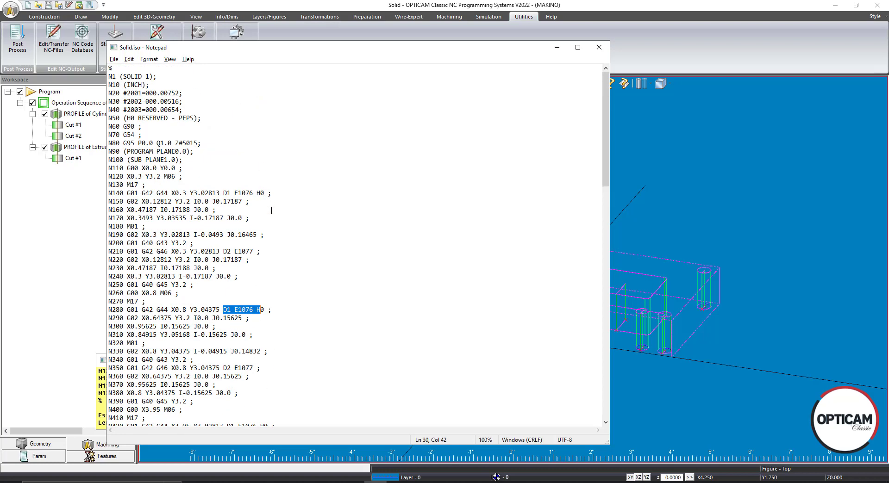
scroll(365, 273, "down", 11)
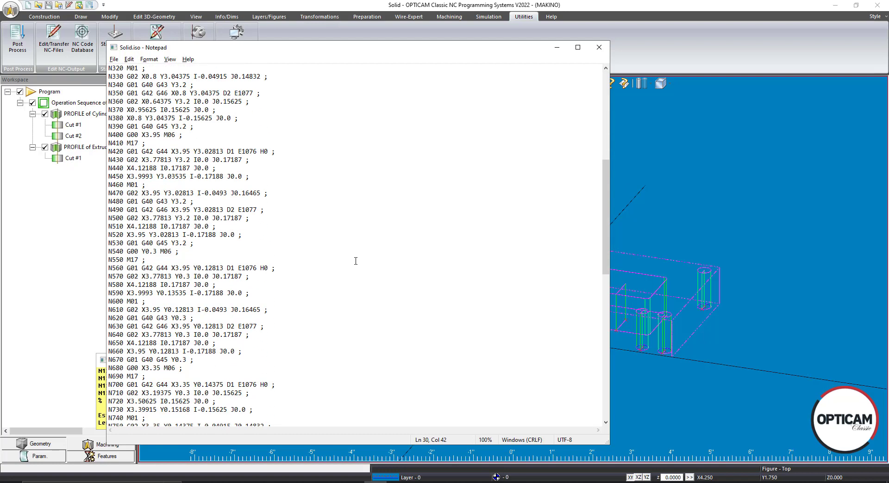
scroll(355, 261, "up", 11)
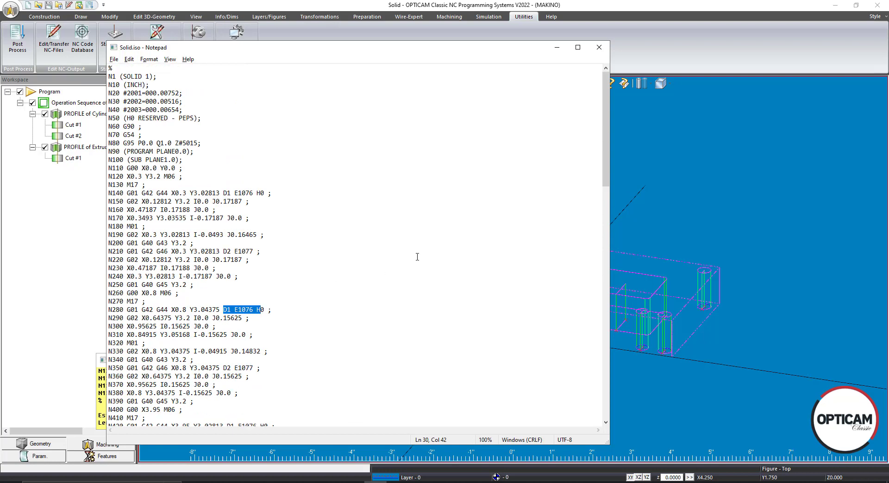
left_click(599, 47)
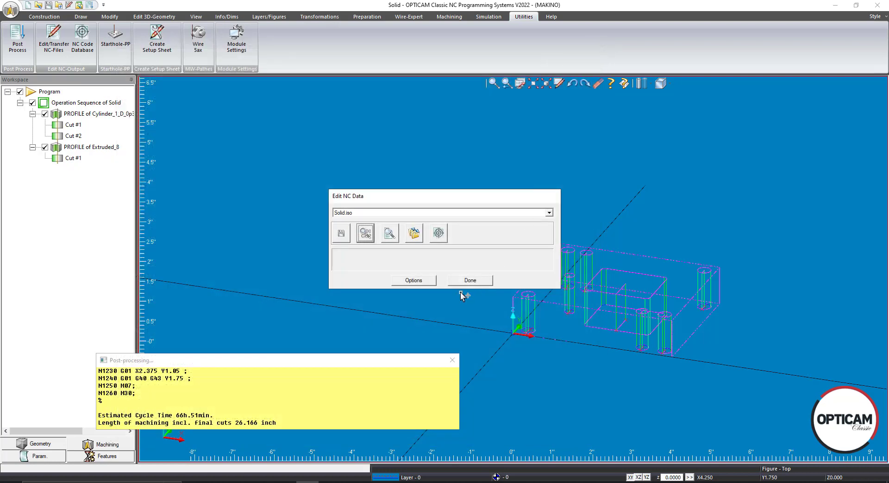
left_click(470, 281)
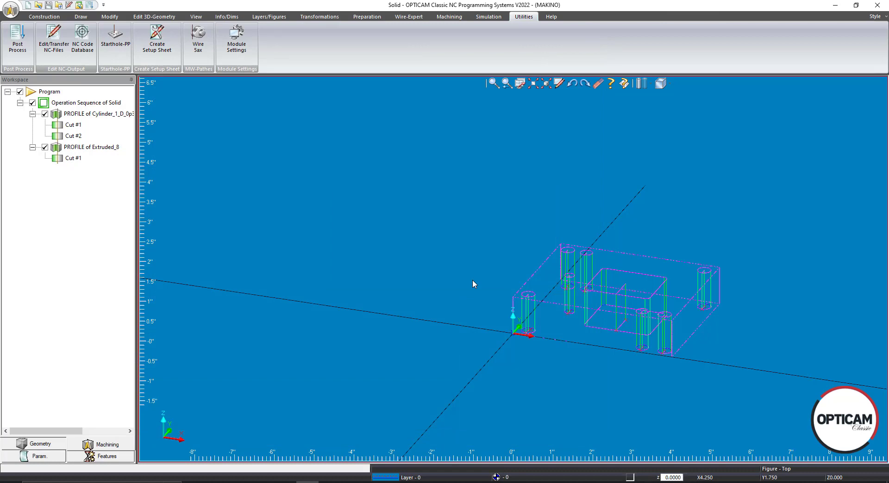